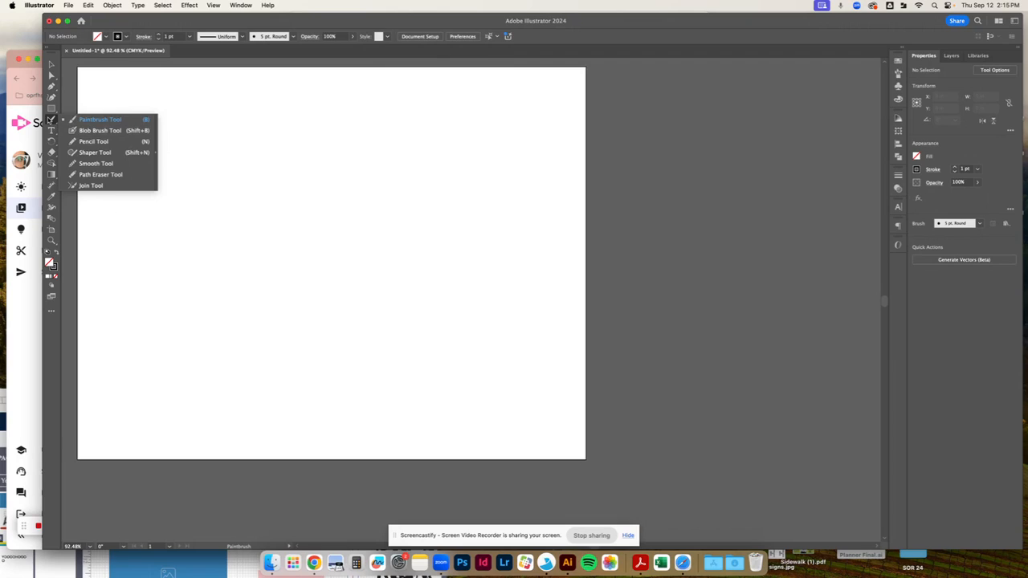
# - Draw a curvy open path across the upper artboard with the Pen tool, finishing with small scalloped arcs and a short straight segment
pyautogui.click(51, 86)
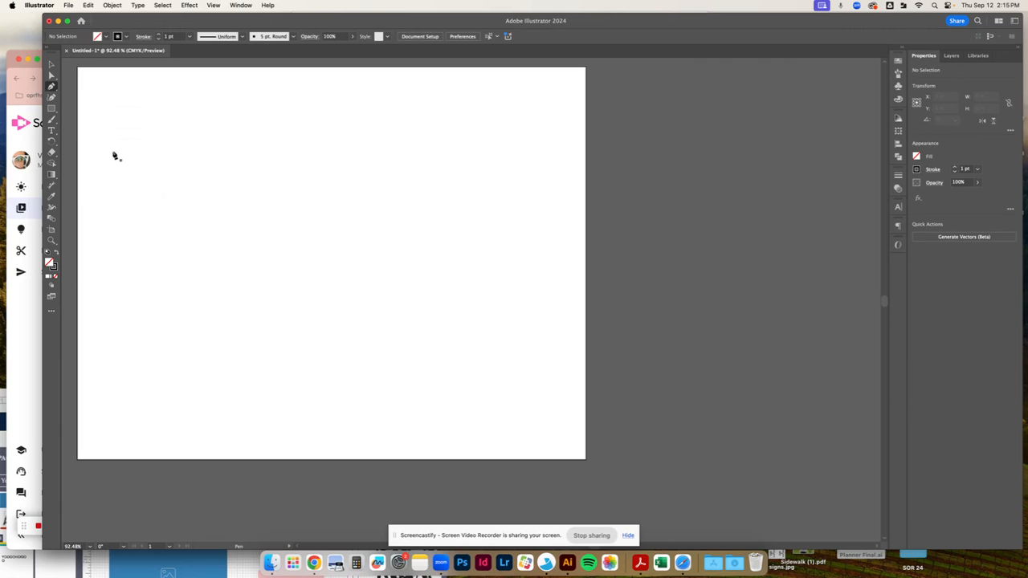
pyautogui.moveTo(112, 151); pyautogui.dragTo(212, 156)
pyautogui.moveTo(241, 123); pyautogui.dragTo(505, 179)
pyautogui.click(487, 115)
pyautogui.click(512, 112)
pyautogui.click(535, 123)
pyautogui.click(537, 154)
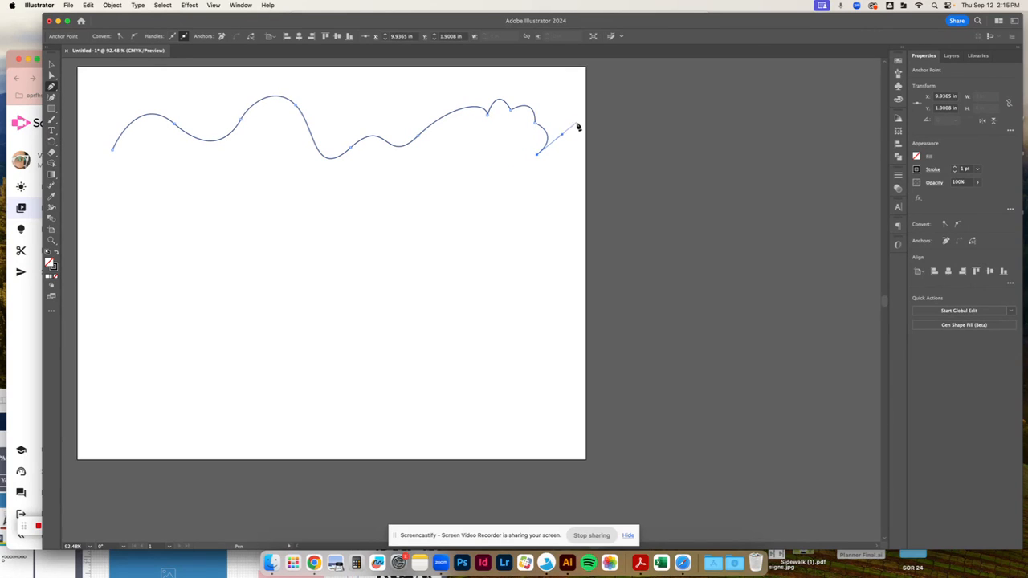
pyautogui.click(566, 155)
# - Shift the anchor between the path's first two crests slightly and rotate its direction handles to reshape the curve
pyautogui.keyDown('super'); pyautogui.click(240, 120); pyautogui.keyUp('super')
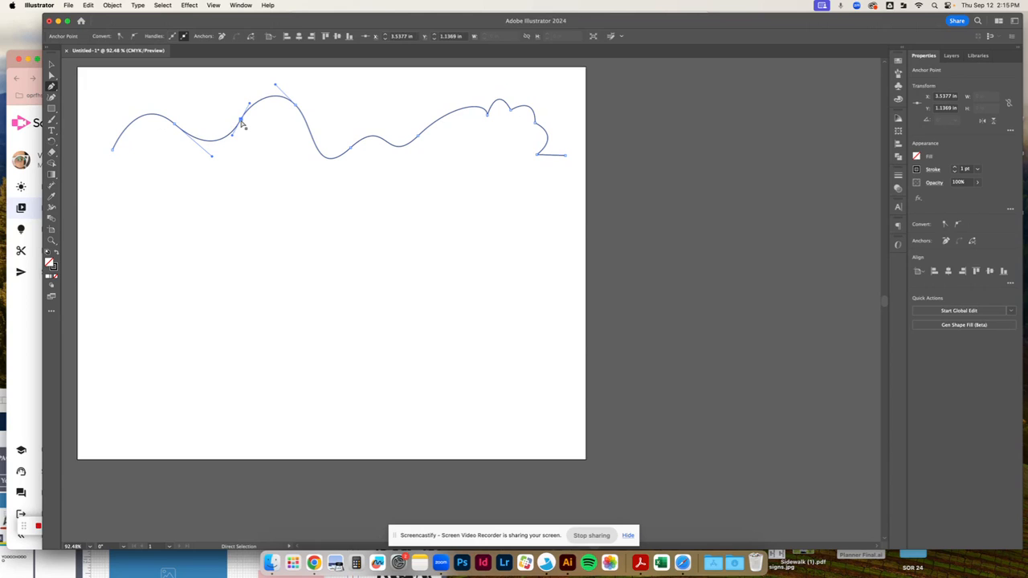
pyautogui.moveTo(243, 124); pyautogui.dragTo(241, 79)
pyautogui.moveTo(235, 119); pyautogui.dragTo(272, 140)
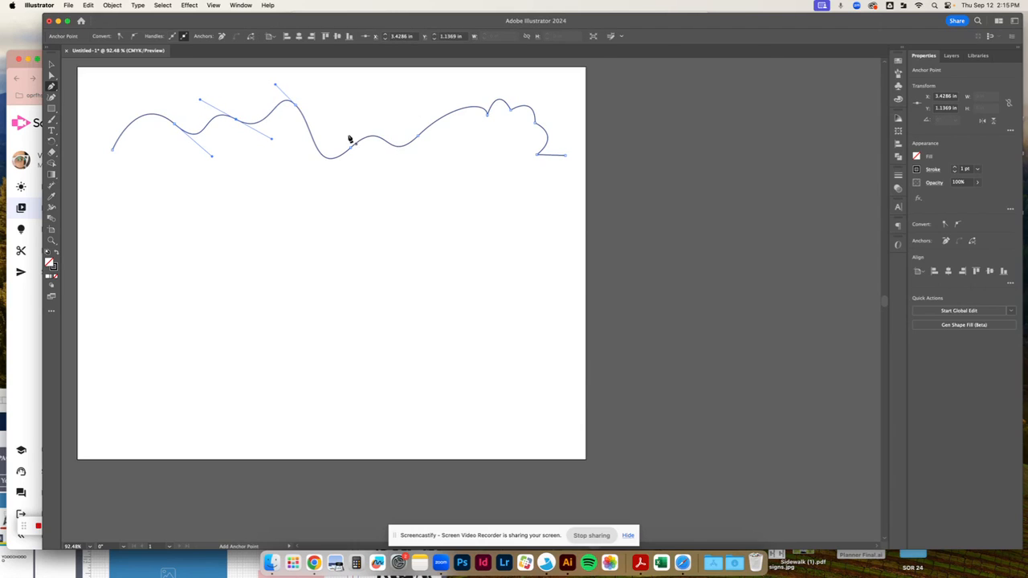
# - Replace the anchor between the path's first two crests with a new smooth anchor and steepen its direction handles
pyautogui.click(236, 121)
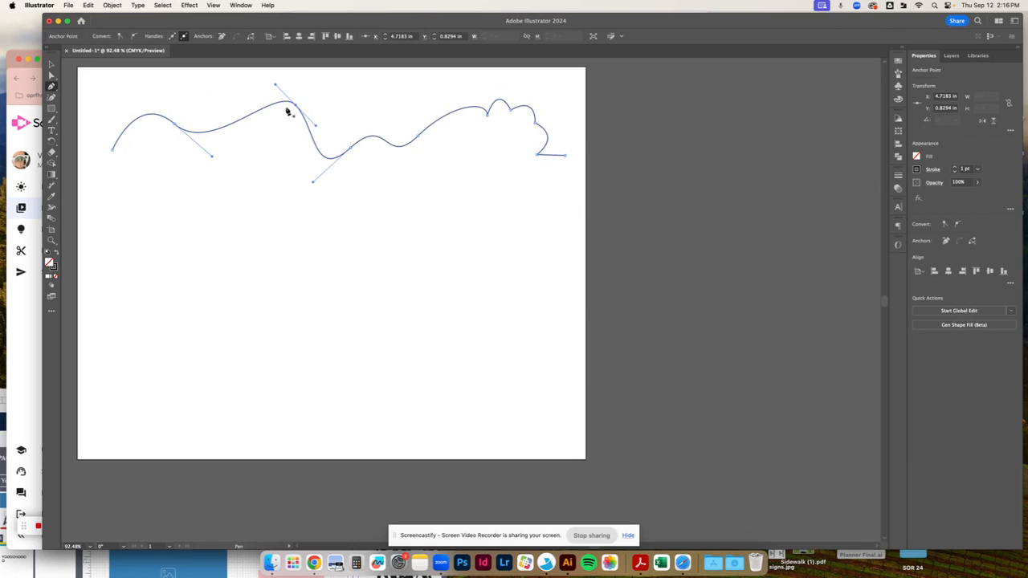
pyautogui.click(247, 119)
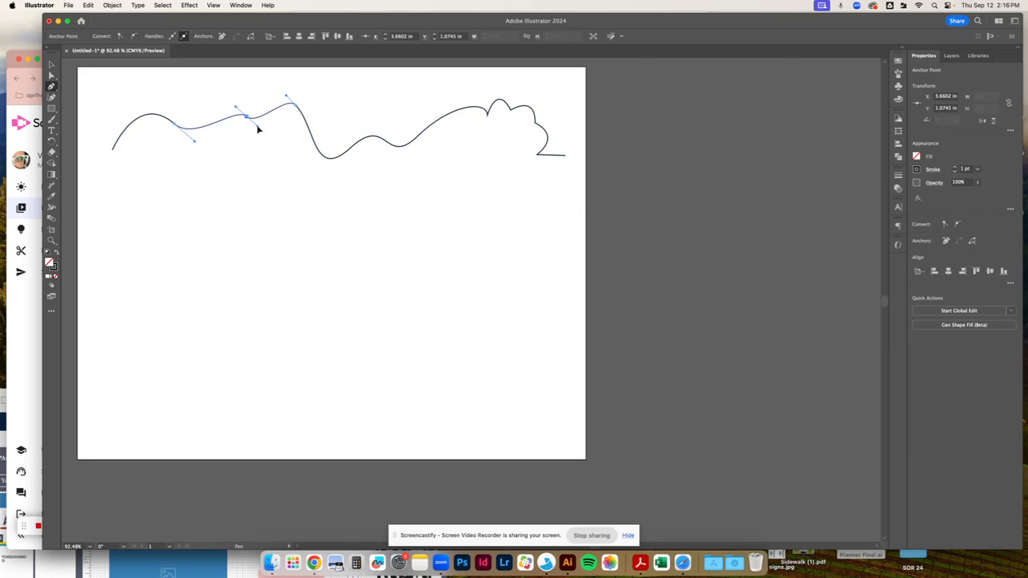
pyautogui.moveTo(258, 129); pyautogui.dragTo(261, 142)
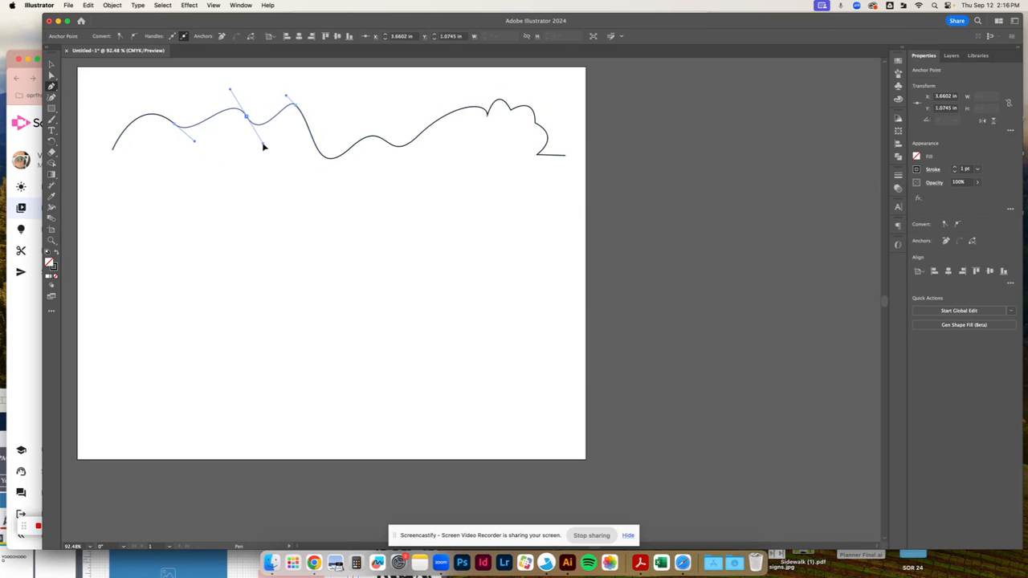
# - Draw a freehand wavy line about 9.3 in wide and 0.8 in high below the first path with the Pencil tool
pyautogui.click(51, 120)
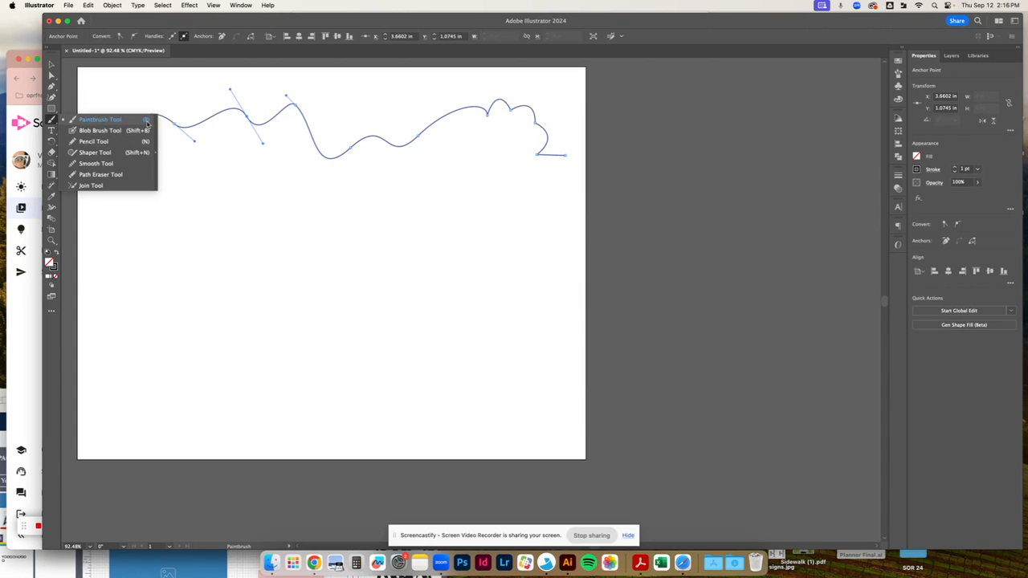
pyautogui.click(97, 142)
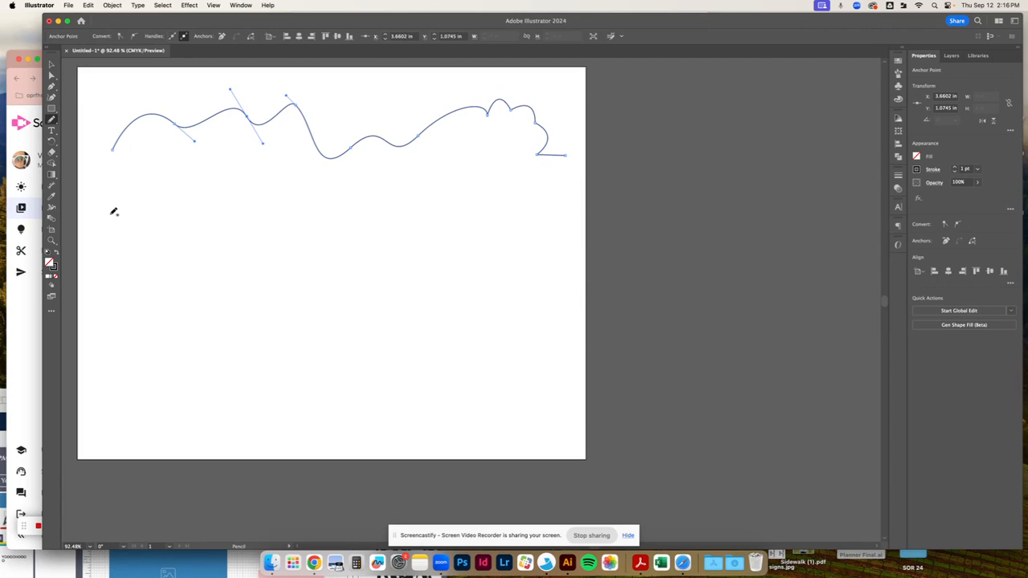
pyautogui.moveTo(111, 213)
pyautogui.mouseDown()
pyautogui.moveTo(137, 189)
pyautogui.moveTo(153, 209)
pyautogui.moveTo(193, 187)
pyautogui.moveTo(211, 202)
pyautogui.moveTo(254, 202)
pyautogui.moveTo(265, 182)
pyautogui.moveTo(288, 209)
pyautogui.moveTo(314, 193)
pyautogui.moveTo(345, 196)
pyautogui.moveTo(373, 217)
pyautogui.moveTo(393, 197)
pyautogui.moveTo(427, 210)
pyautogui.moveTo(484, 189)
pyautogui.moveTo(543, 201)
pyautogui.mouseUp()
pyautogui.scroll(-2, 560, 200)
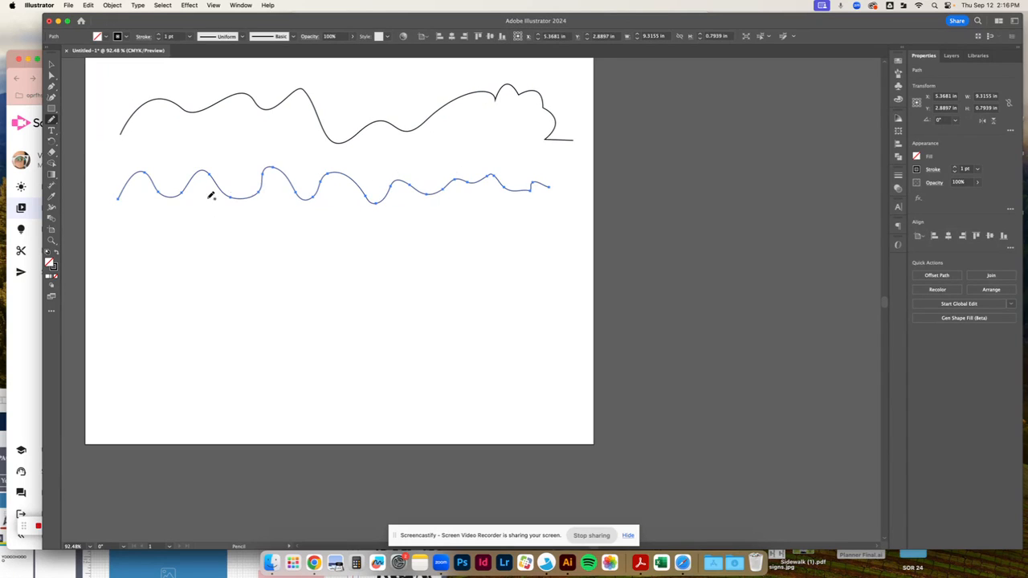
pyautogui.scroll(1, 196, 198)
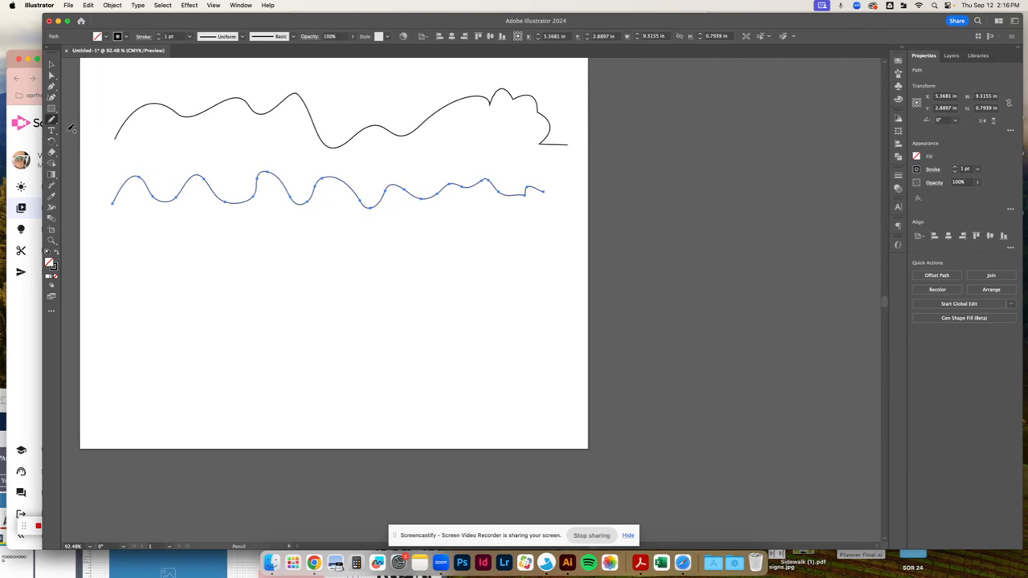
# - Set the Pencil tool's distance for editing selected paths to 15 pixels
pyautogui.doubleClick(52, 121)
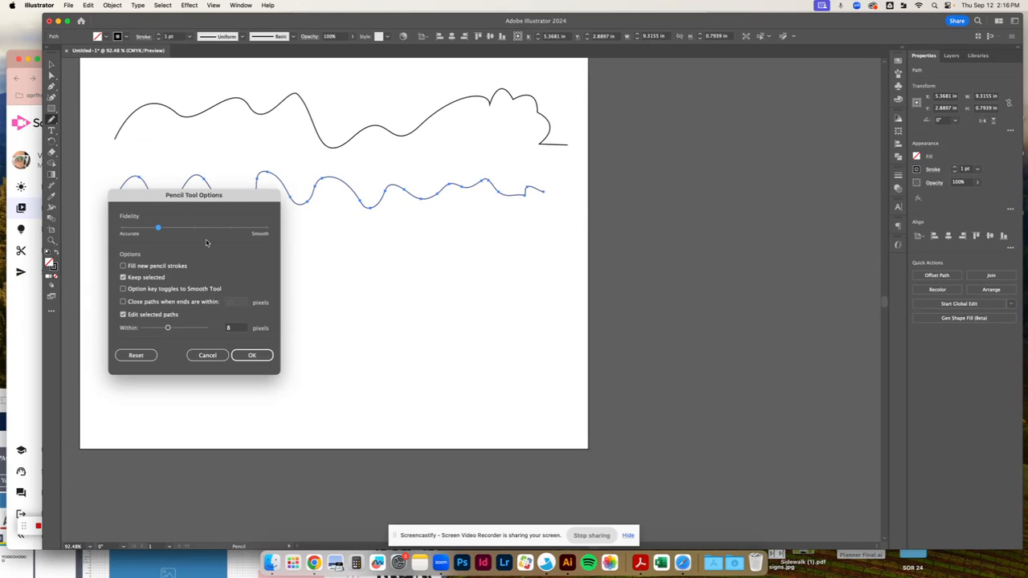
pyautogui.moveTo(158, 230)
pyautogui.mouseDown()
pyautogui.moveTo(122, 229)
pyautogui.moveTo(335, 238)
pyautogui.moveTo(172, 236)
pyautogui.mouseUp()
pyautogui.doubleClick(234, 330)
pyautogui.click(252, 354)
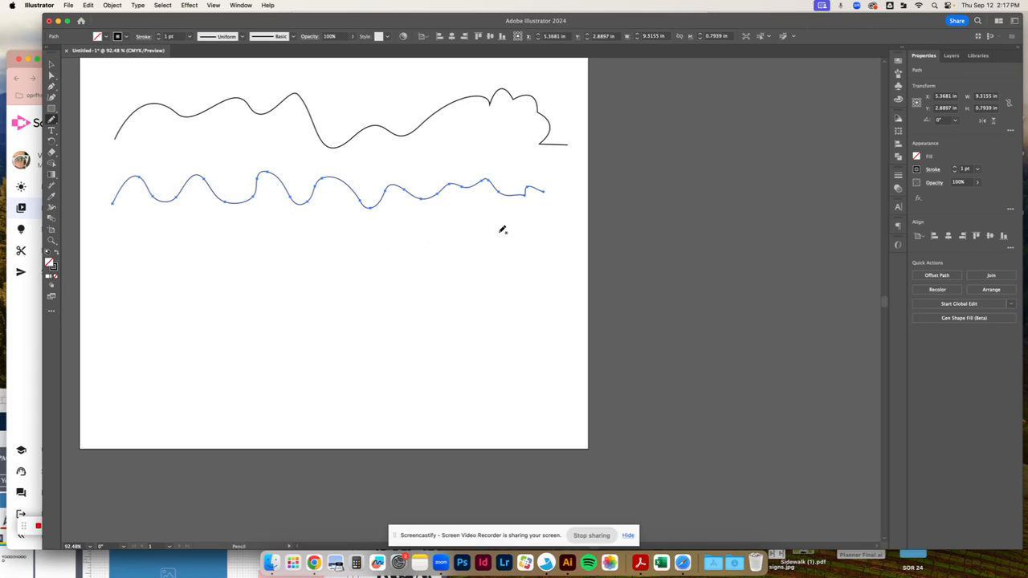
# - Draw five freehand test loops of different sizes with the Pencil tool below the end of the second wavy line
pyautogui.moveTo(504, 221)
pyautogui.mouseDown()
pyautogui.moveTo(465, 244)
pyautogui.moveTo(495, 269)
pyautogui.moveTo(518, 251)
pyautogui.moveTo(512, 227)
pyautogui.moveTo(519, 245)
pyautogui.moveTo(573, 253)
pyautogui.moveTo(573, 224)
pyautogui.moveTo(548, 207)
pyautogui.mouseUp()
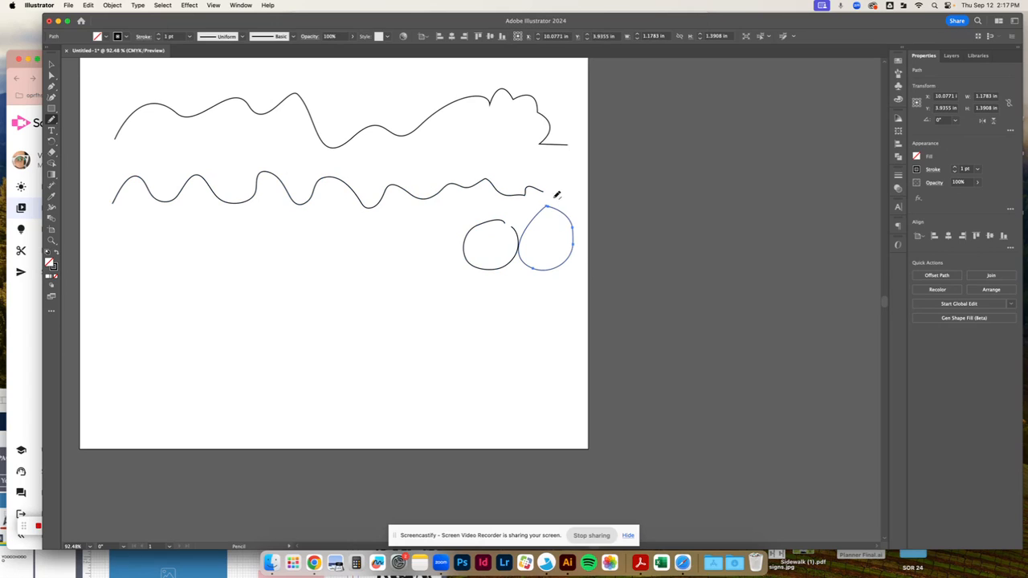
pyautogui.moveTo(424, 215)
pyautogui.mouseDown()
pyautogui.moveTo(428, 247)
pyautogui.moveTo(450, 219)
pyautogui.moveTo(432, 210)
pyautogui.moveTo(480, 198)
pyautogui.moveTo(474, 215)
pyautogui.moveTo(495, 198)
pyautogui.moveTo(481, 201)
pyautogui.mouseUp()
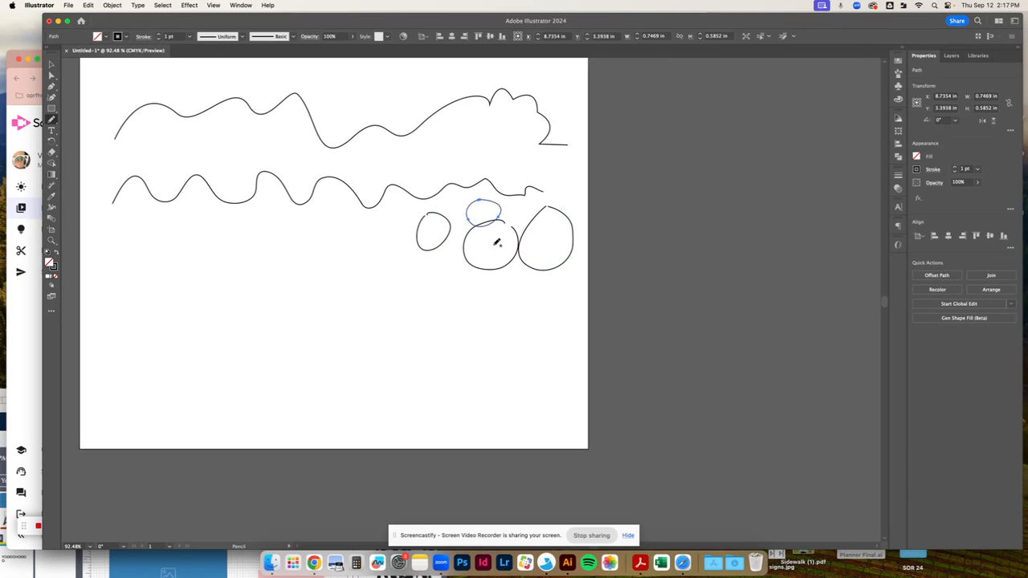
pyautogui.moveTo(497, 241)
pyautogui.mouseDown()
pyautogui.moveTo(506, 237)
pyautogui.moveTo(494, 244)
pyautogui.mouseUp()
# - Delete the five test loops and draw a pencil oval about 1.86 in by 1.26 in in their place
pyautogui.click(52, 63)
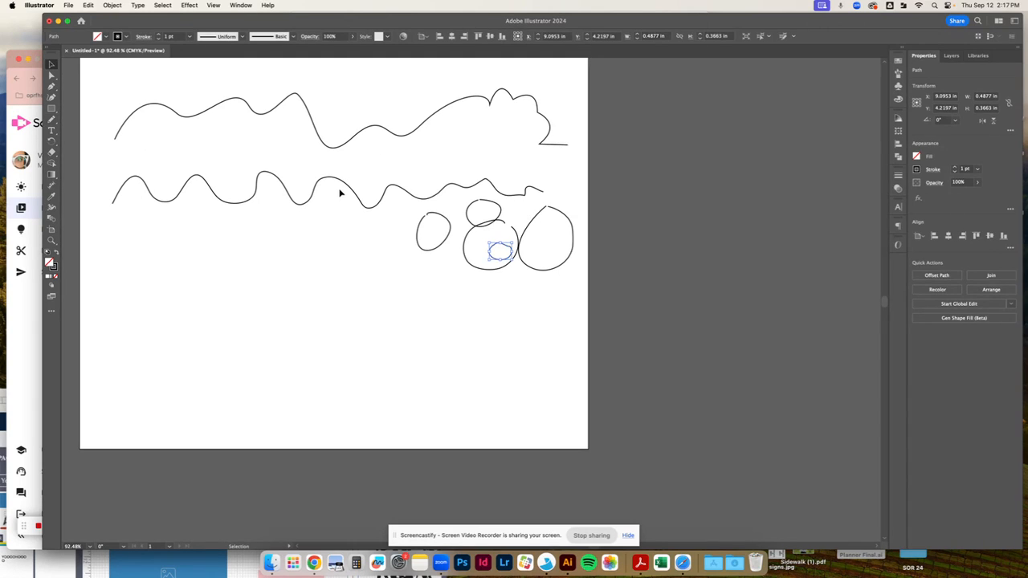
pyautogui.moveTo(397, 227); pyautogui.dragTo(554, 290)
pyautogui.press('Delete')
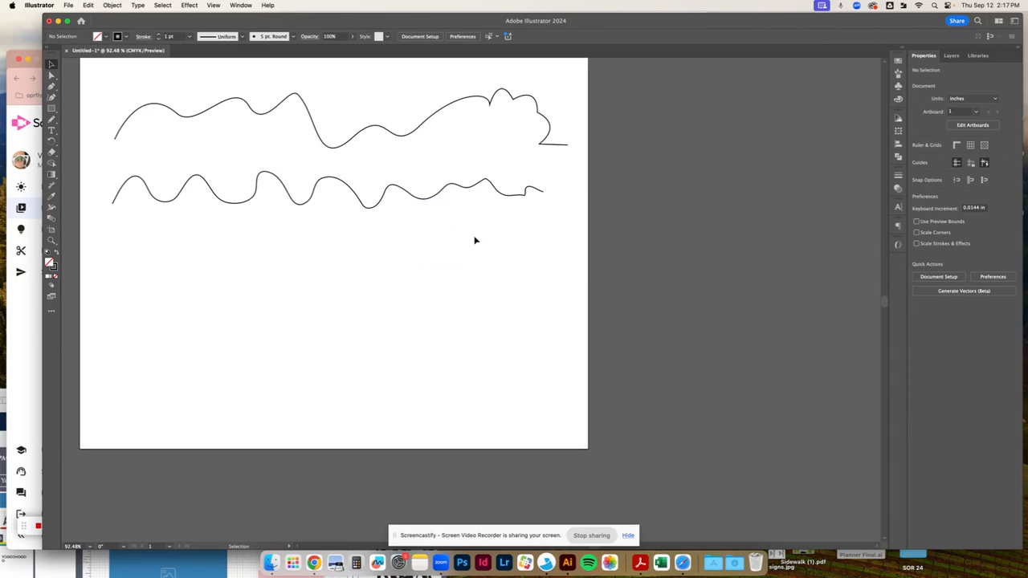
pyautogui.click(52, 119)
pyautogui.moveTo(502, 236)
pyautogui.mouseDown()
pyautogui.moveTo(463, 250)
pyautogui.moveTo(482, 234)
pyautogui.mouseUp()
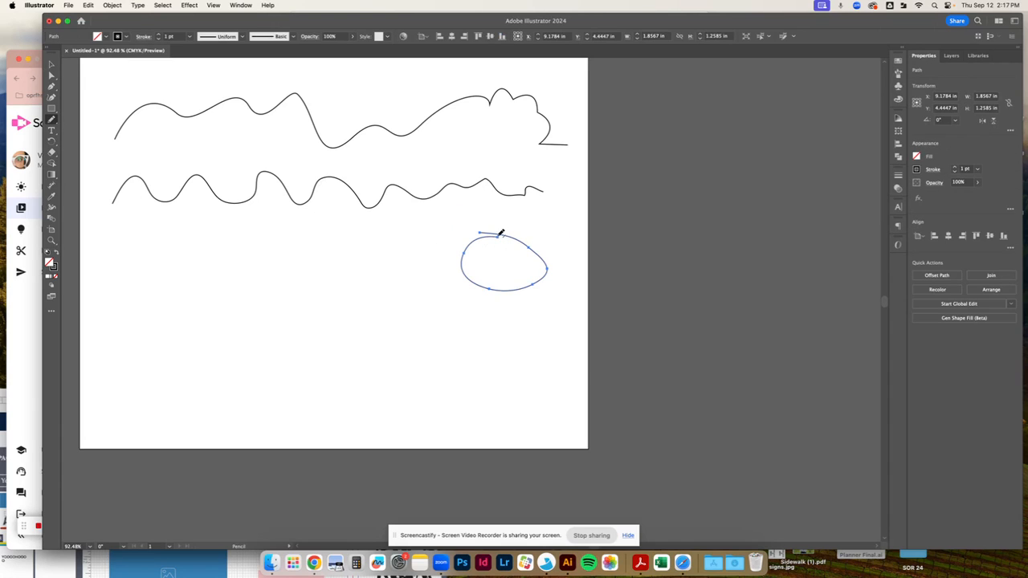
# - Set the Pencil tool's distance for editing selected paths to 20 pixels
pyautogui.doubleClick(54, 120)
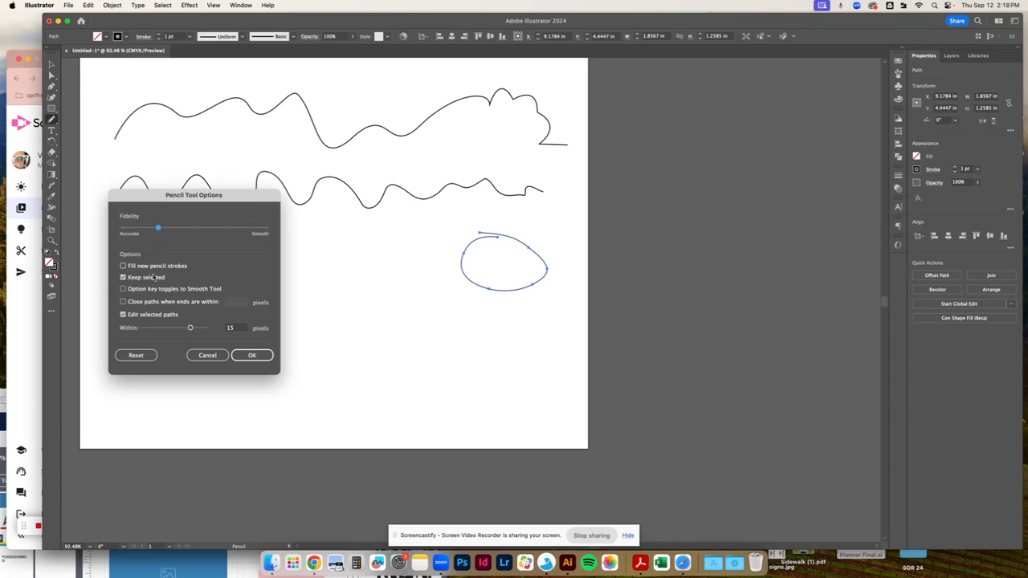
pyautogui.click(242, 332)
pyautogui.moveTo(240, 328); pyautogui.dragTo(212, 328)
pyautogui.write('20')
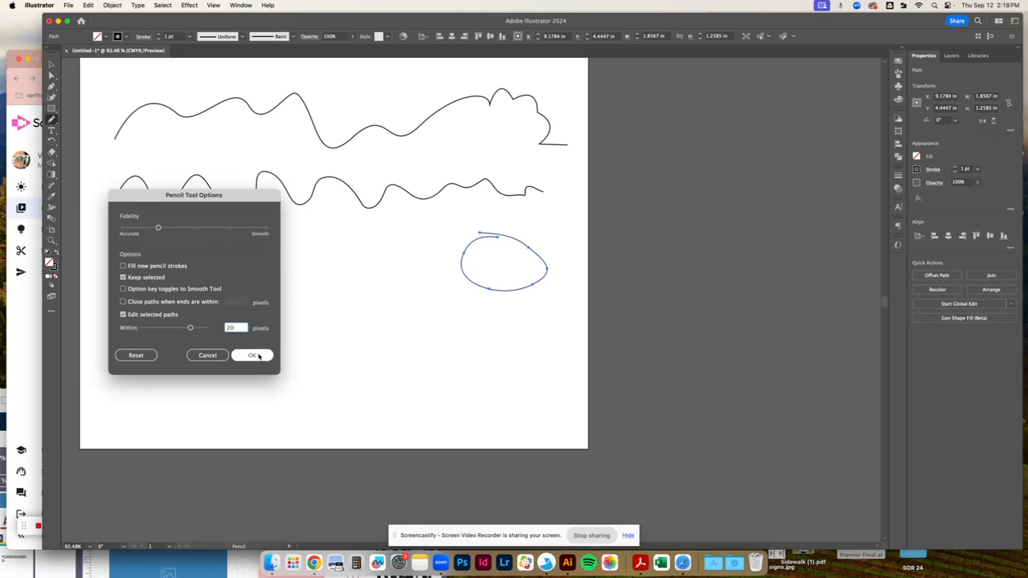
pyautogui.click(251, 355)
# - Draw six more freehand pencil loops in a rough row beneath the second wavy line
pyautogui.moveTo(401, 229)
pyautogui.mouseDown()
pyautogui.moveTo(354, 262)
pyautogui.moveTo(406, 259)
pyautogui.moveTo(403, 233)
pyautogui.mouseUp()
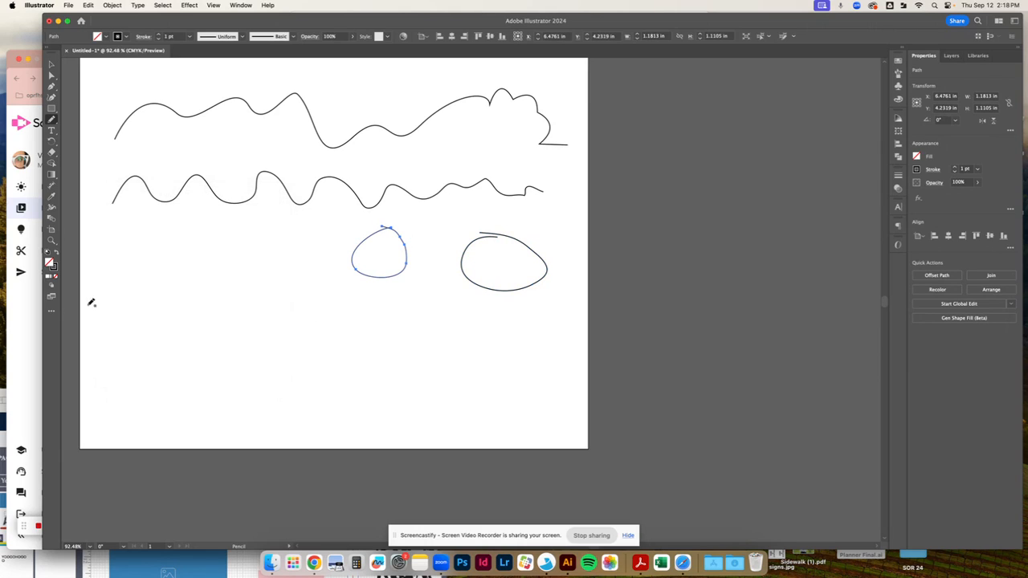
pyautogui.moveTo(260, 226)
pyautogui.mouseDown()
pyautogui.moveTo(253, 257)
pyautogui.moveTo(283, 235)
pyautogui.moveTo(248, 224)
pyautogui.moveTo(311, 237)
pyautogui.moveTo(357, 233)
pyautogui.moveTo(314, 219)
pyautogui.mouseUp()
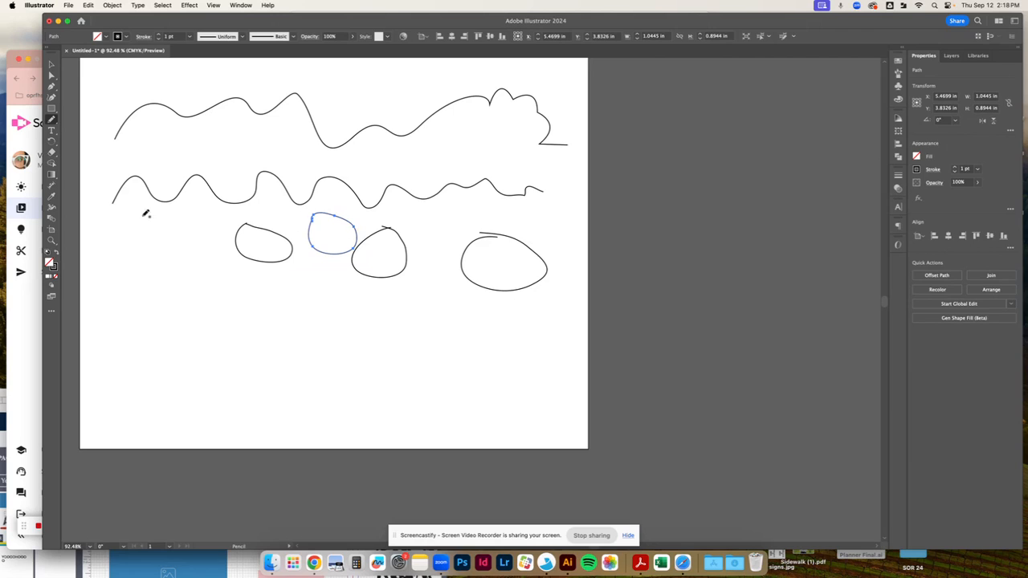
pyautogui.moveTo(161, 223)
pyautogui.mouseDown()
pyautogui.moveTo(203, 244)
pyautogui.moveTo(176, 220)
pyautogui.moveTo(92, 255)
pyautogui.moveTo(146, 237)
pyautogui.moveTo(119, 225)
pyautogui.mouseUp()
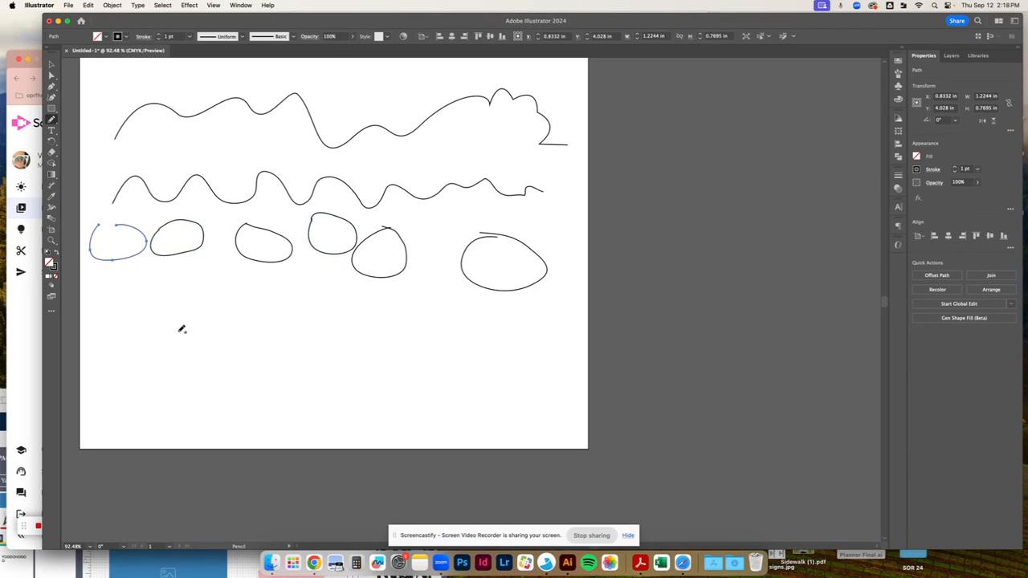
pyautogui.moveTo(172, 257)
pyautogui.mouseDown()
pyautogui.moveTo(232, 273)
pyautogui.moveTo(211, 252)
pyautogui.mouseUp()
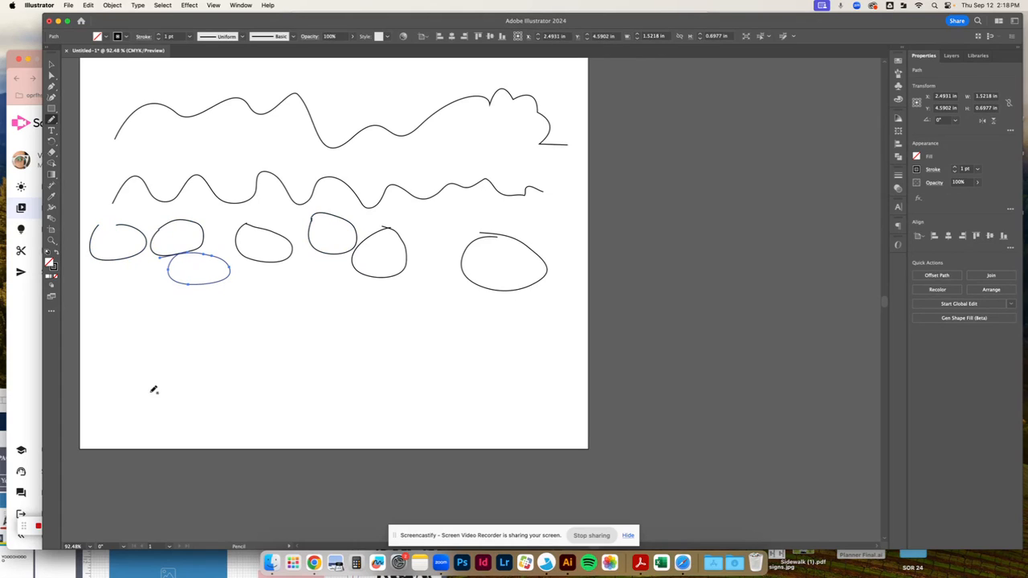
# - Delete all the pencil loops beneath the second wavy line
pyautogui.click(51, 63)
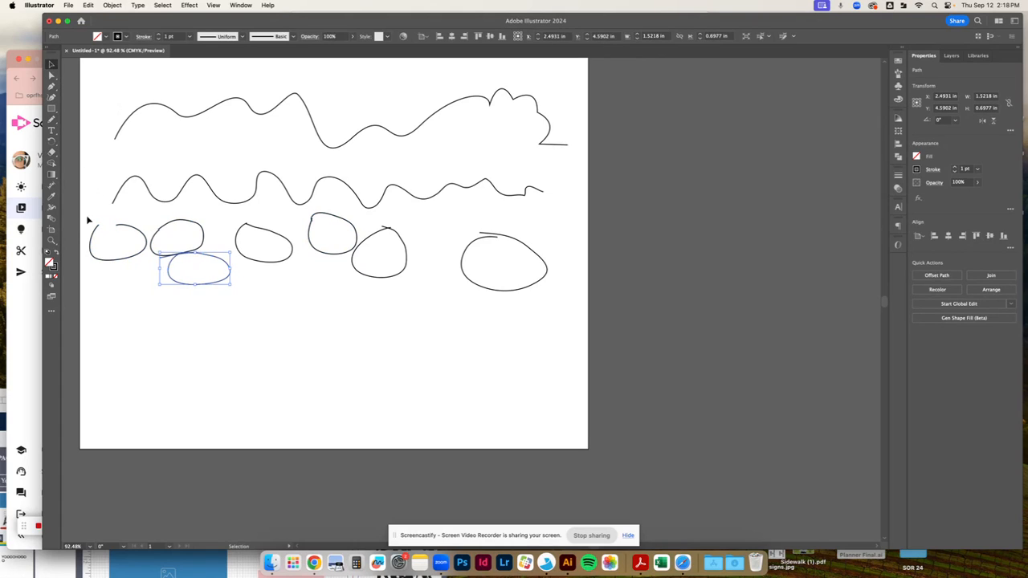
pyautogui.moveTo(88, 220)
pyautogui.mouseDown()
pyautogui.moveTo(420, 232)
pyautogui.moveTo(557, 326)
pyautogui.mouseUp()
pyautogui.press('Delete')
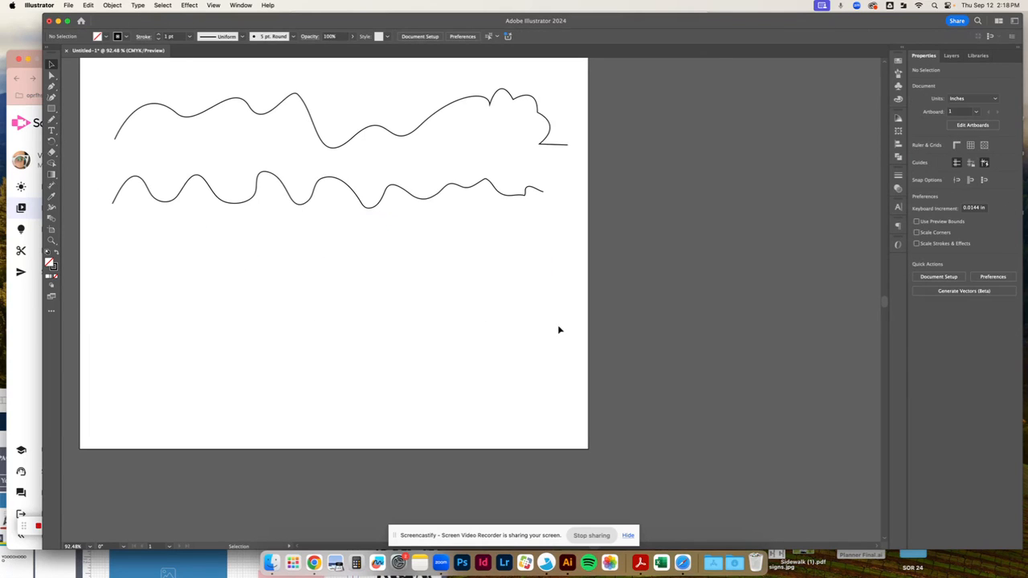
# - Paint a thick wavy line across the artboard below the pencil line using the Paintbrush tool with the 5 pt. Round brush
pyautogui.scroll(2, 78, 117)
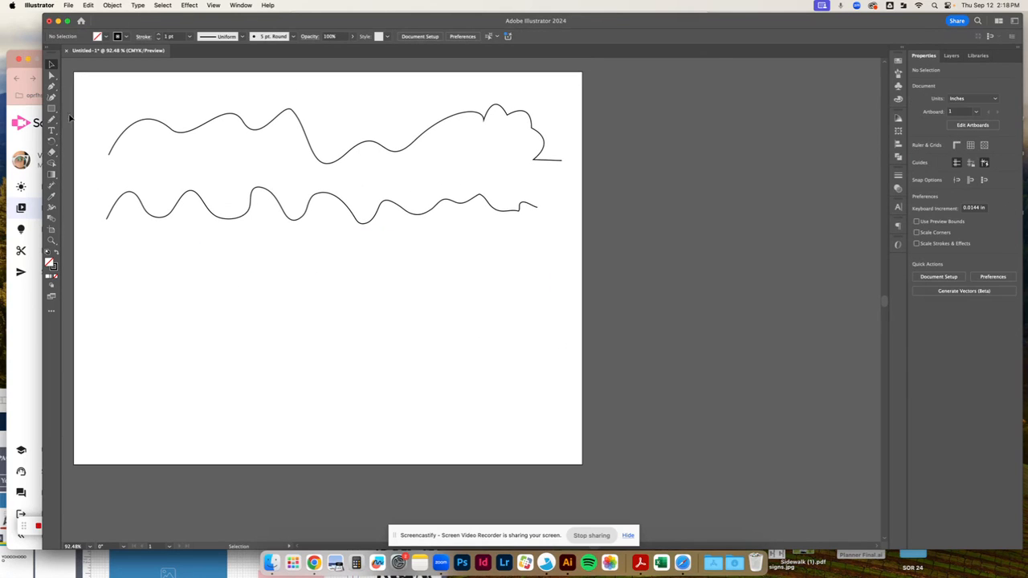
pyautogui.click(53, 120)
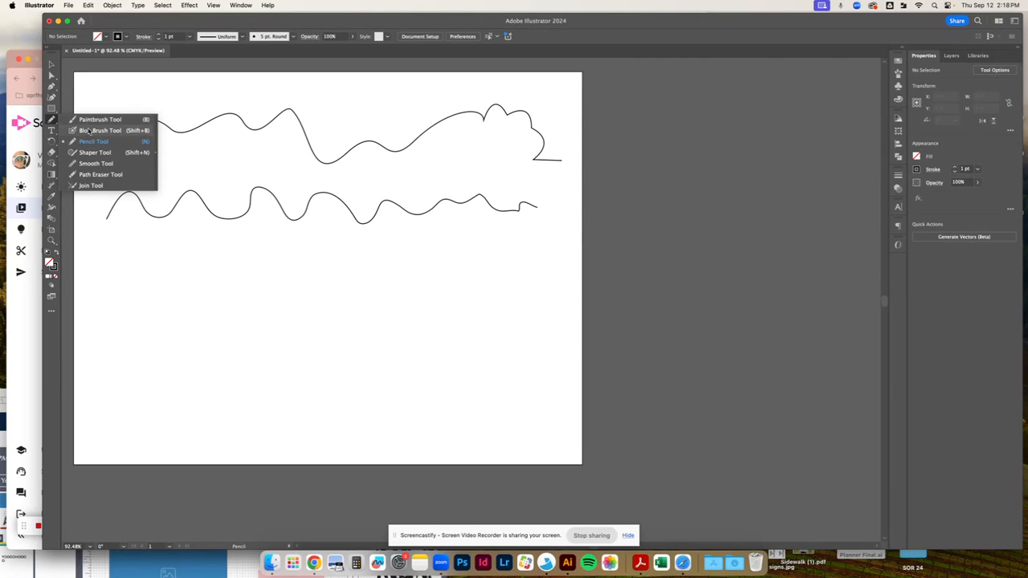
pyautogui.click(91, 121)
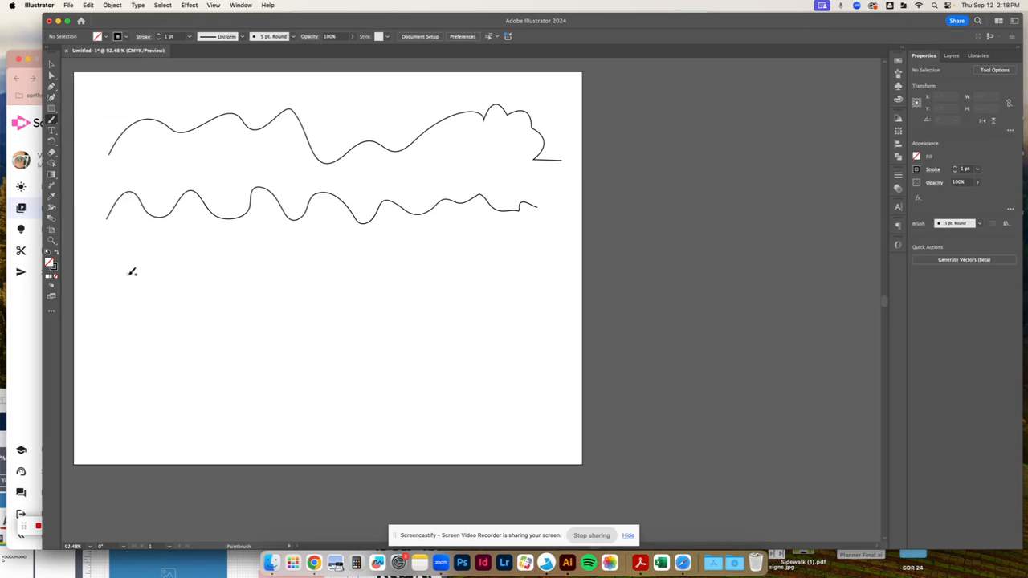
pyautogui.moveTo(116, 287)
pyautogui.mouseDown()
pyautogui.moveTo(131, 256)
pyautogui.moveTo(152, 281)
pyautogui.moveTo(193, 251)
pyautogui.moveTo(225, 286)
pyautogui.moveTo(253, 262)
pyautogui.moveTo(288, 253)
pyautogui.moveTo(334, 273)
pyautogui.mouseUp()
pyautogui.moveTo(386, 261)
pyautogui.mouseDown()
pyautogui.moveTo(438, 262)
pyautogui.moveTo(458, 289)
pyautogui.moveTo(513, 256)
pyautogui.moveTo(572, 281)
pyautogui.mouseUp()
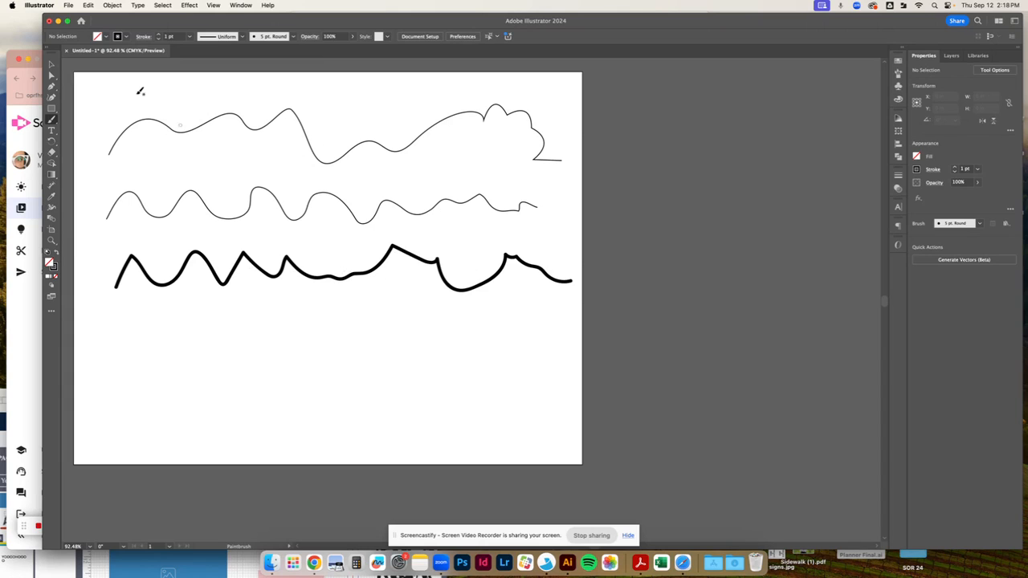
# - Review the Paintbrush tool's fidelity, fill, selection and path-editing options
pyautogui.doubleClick(52, 119)
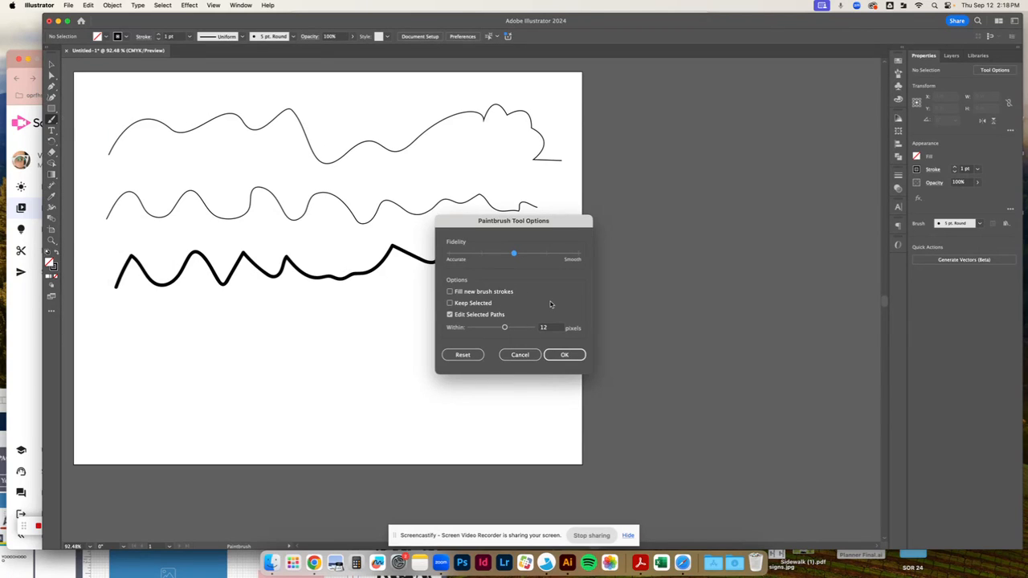
pyautogui.click(565, 354)
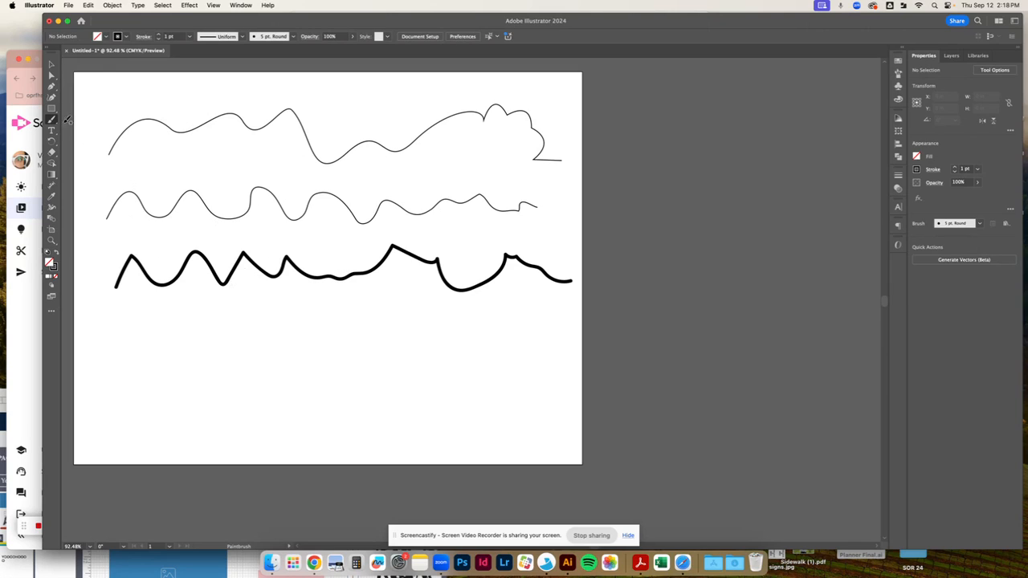
# - Draw a small pencil oval about 0.68 in by 0.47 in between the first two wavy lines
pyautogui.click(51, 121)
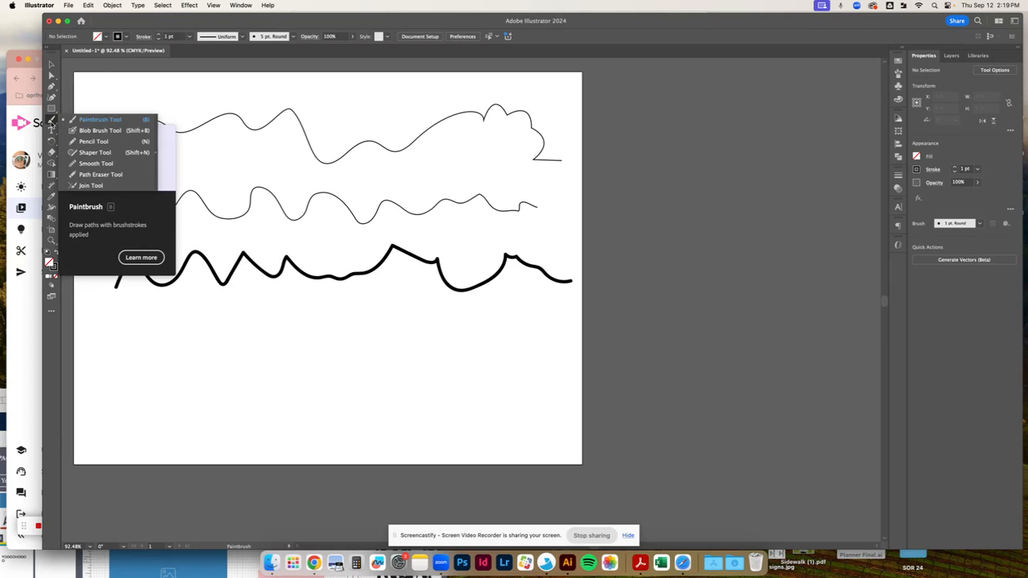
pyautogui.click(93, 142)
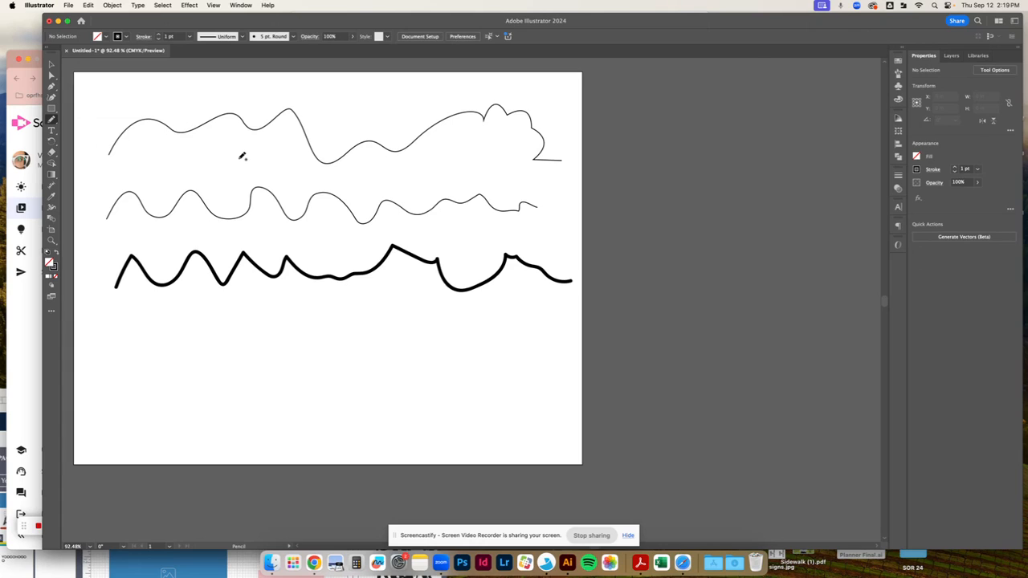
pyautogui.moveTo(239, 160)
pyautogui.mouseDown()
pyautogui.moveTo(217, 166)
pyautogui.moveTo(243, 171)
pyautogui.moveTo(241, 159)
pyautogui.mouseUp()
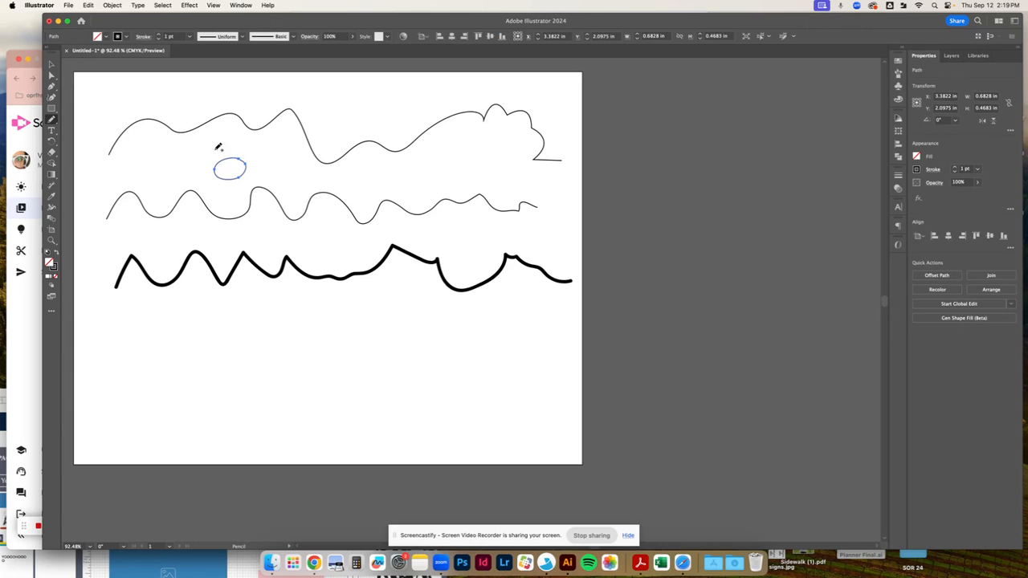
# - Paint a small oval about 1.11 in by 0.69 in beneath the thick wavy line with the Paintbrush tool
pyautogui.click(51, 122)
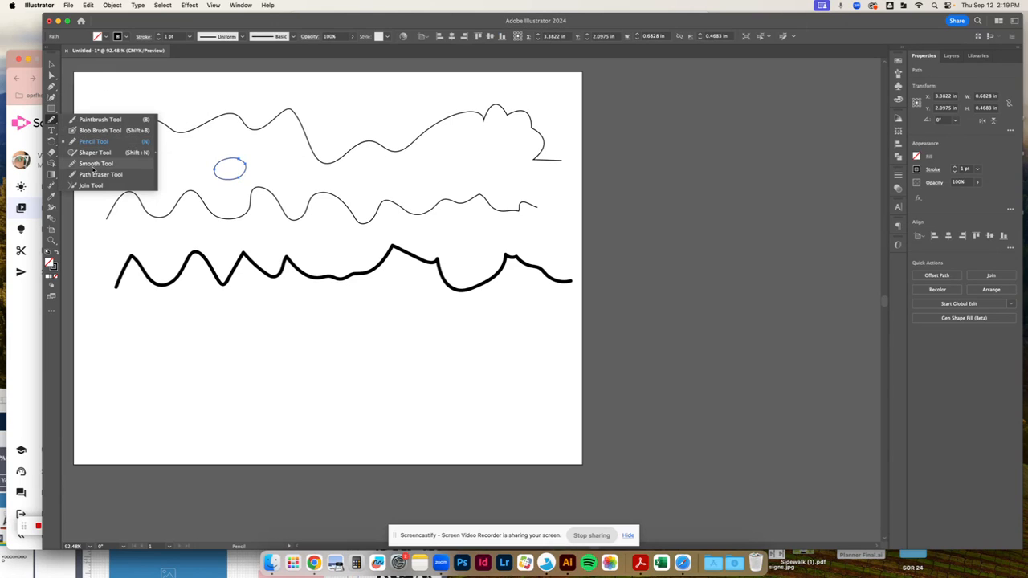
pyautogui.click(98, 119)
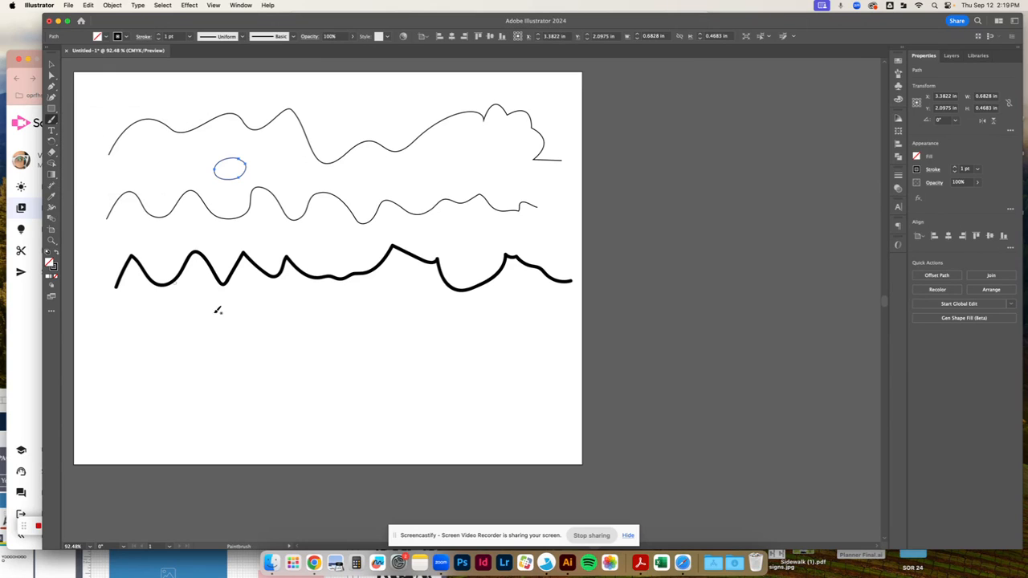
pyautogui.moveTo(297, 294)
pyautogui.mouseDown()
pyautogui.moveTo(271, 313)
pyautogui.moveTo(312, 326)
pyautogui.moveTo(298, 296)
pyautogui.mouseUp()
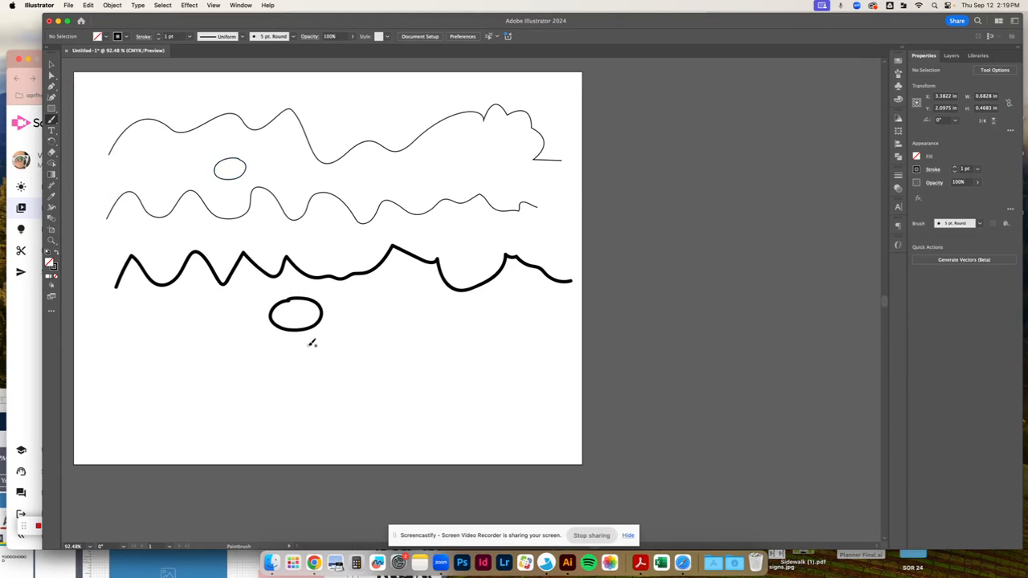
# - Inspect the anchor points of the painted oval and the thick wavy line with the Direct Selection tool
pyautogui.click(51, 75)
pyautogui.click(246, 285)
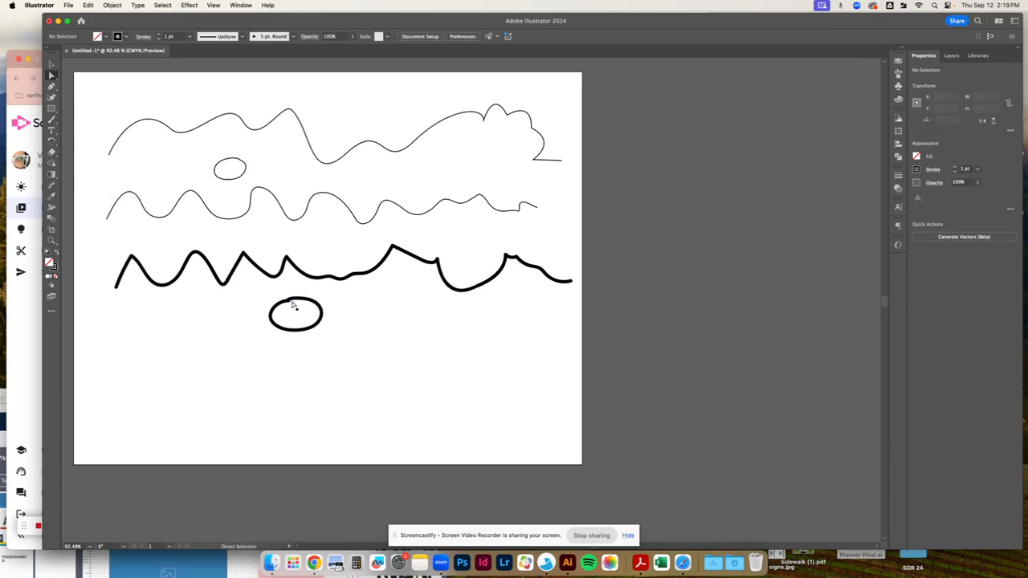
pyautogui.moveTo(289, 300)
pyautogui.mouseDown()
pyautogui.moveTo(287, 314)
pyautogui.moveTo(281, 297)
pyautogui.mouseUp()
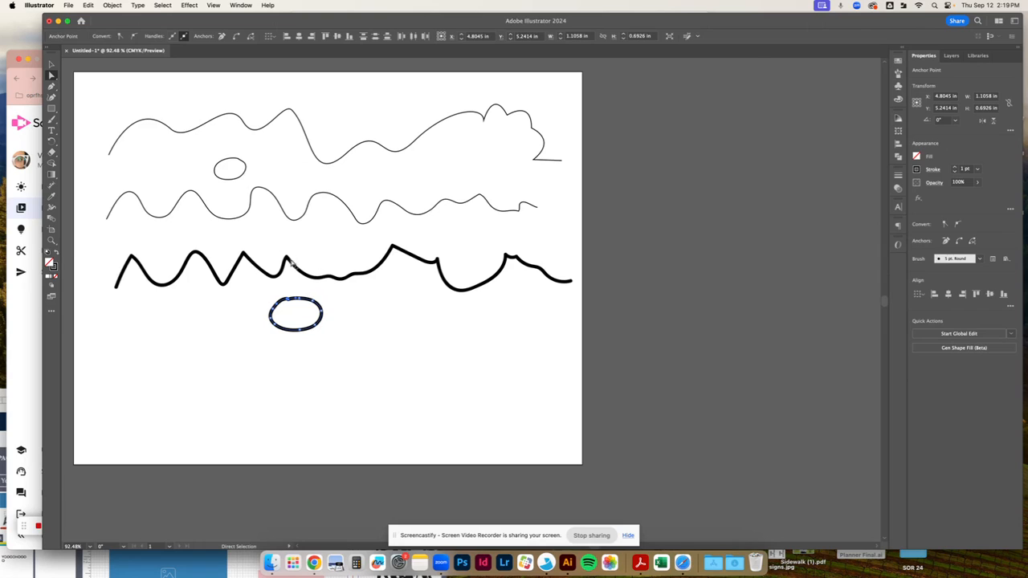
pyautogui.click(257, 271)
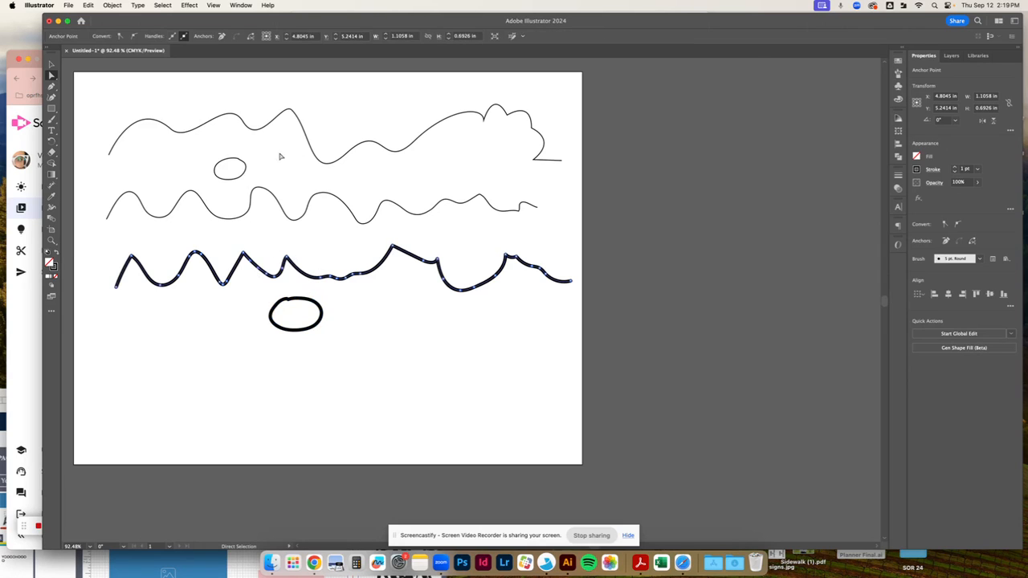
# - Compare the brush choices for the thick painted line and the thin pencil line above it, and deselect everything
pyautogui.click(52, 65)
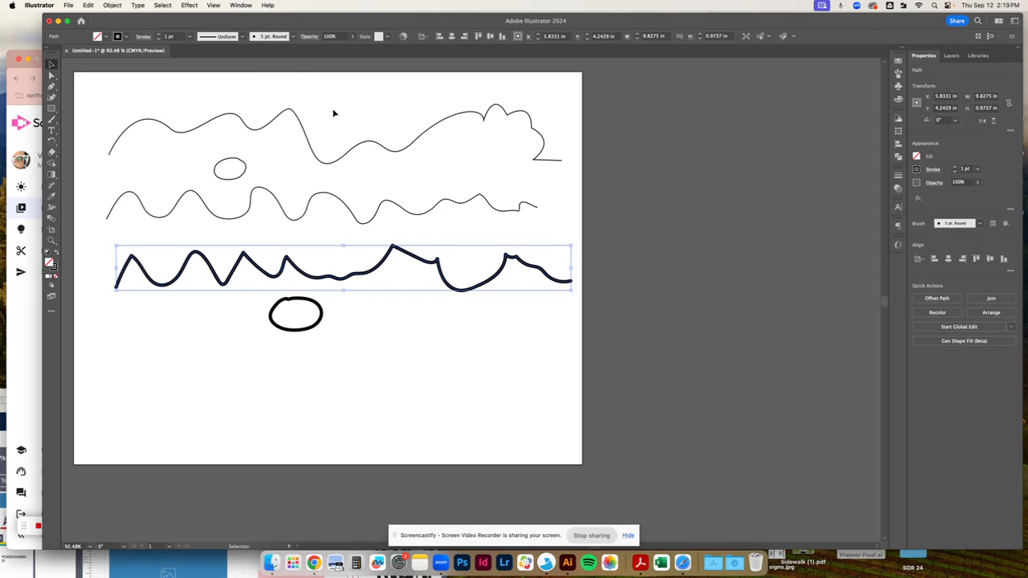
pyautogui.click(294, 37)
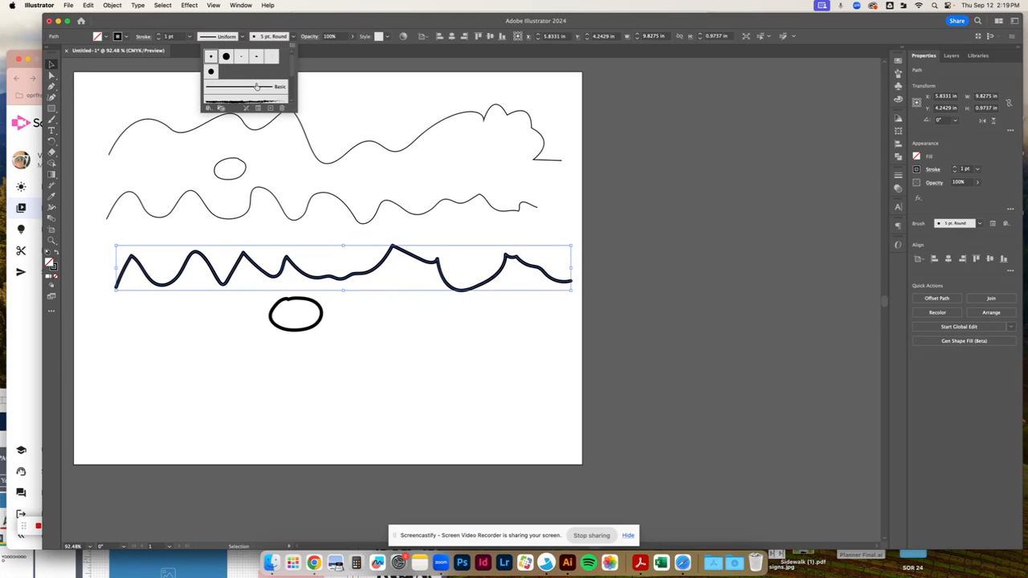
pyautogui.click(274, 200)
pyautogui.click(273, 202)
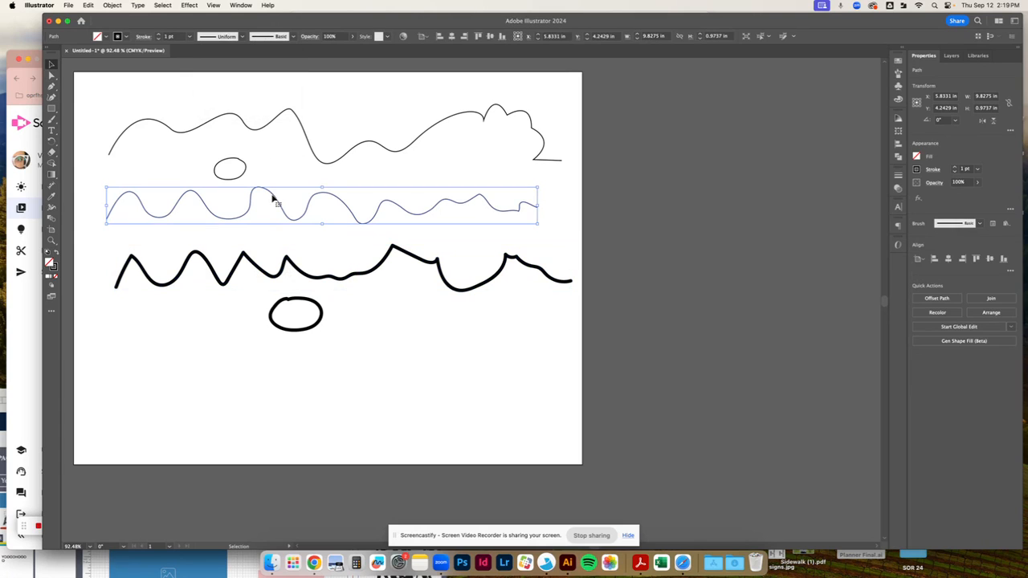
pyautogui.click(294, 37)
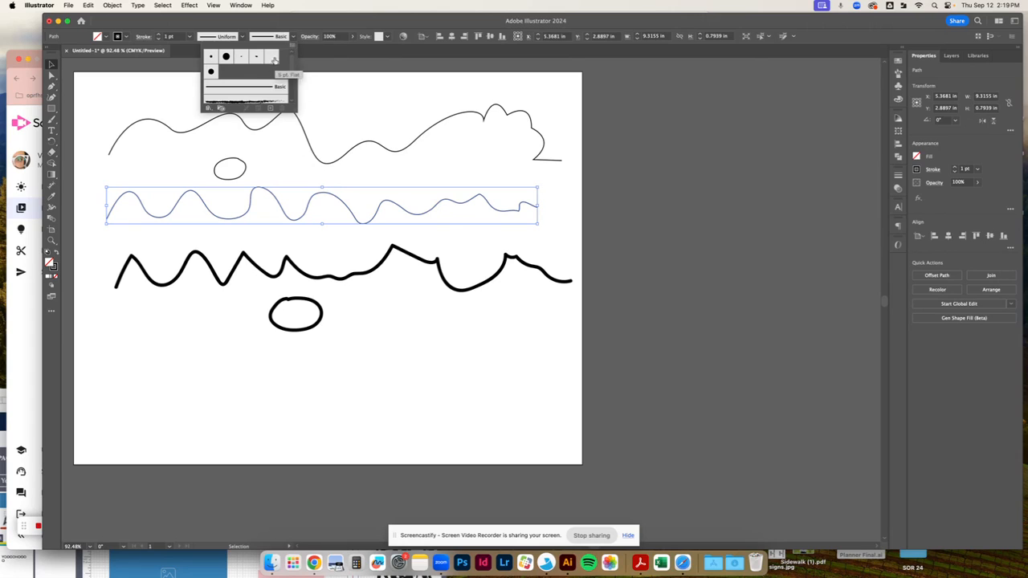
pyautogui.click(294, 38)
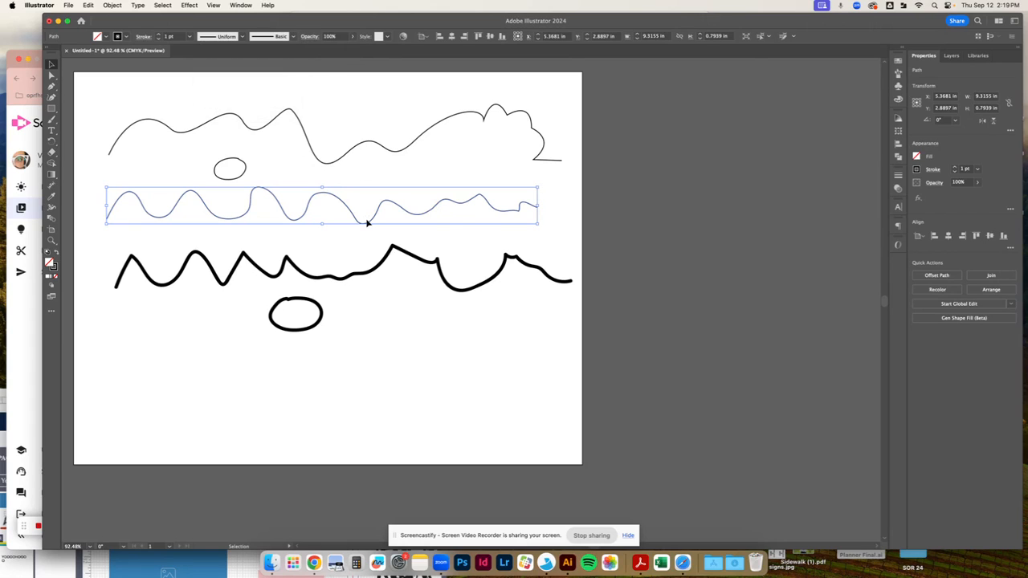
pyautogui.click(261, 308)
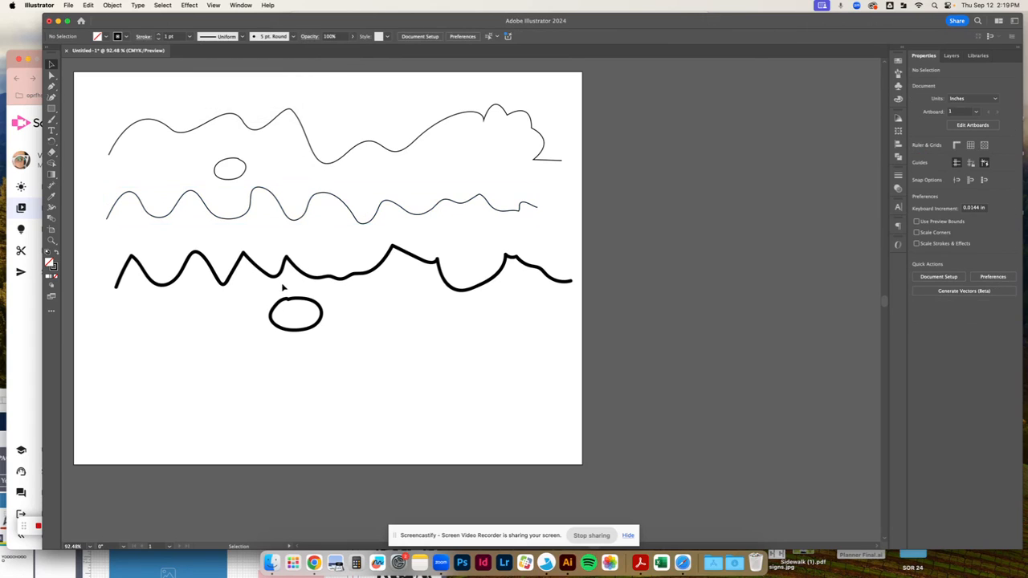
pyautogui.click(52, 120)
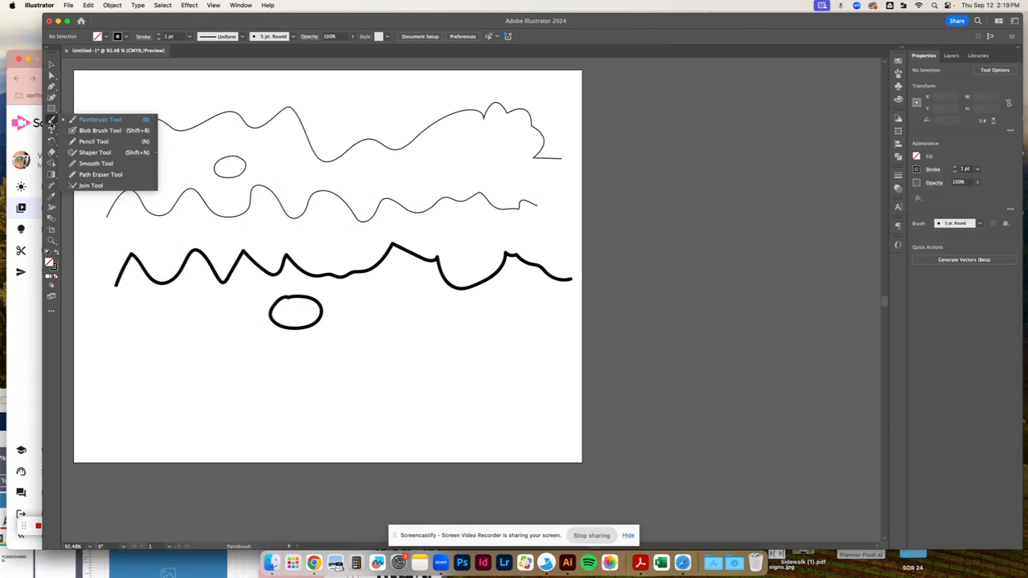
pyautogui.click(105, 131)
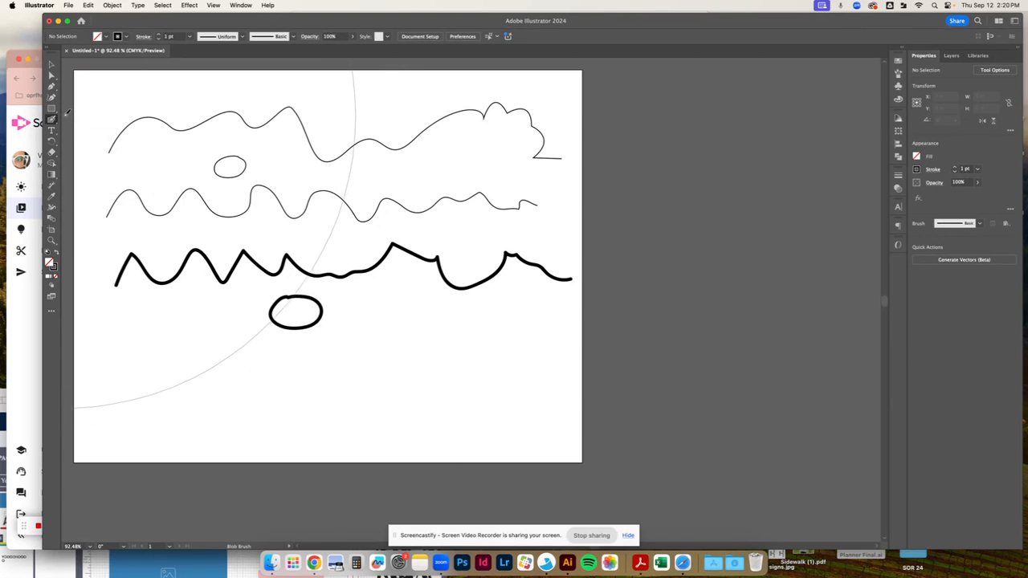
pyautogui.click(51, 119)
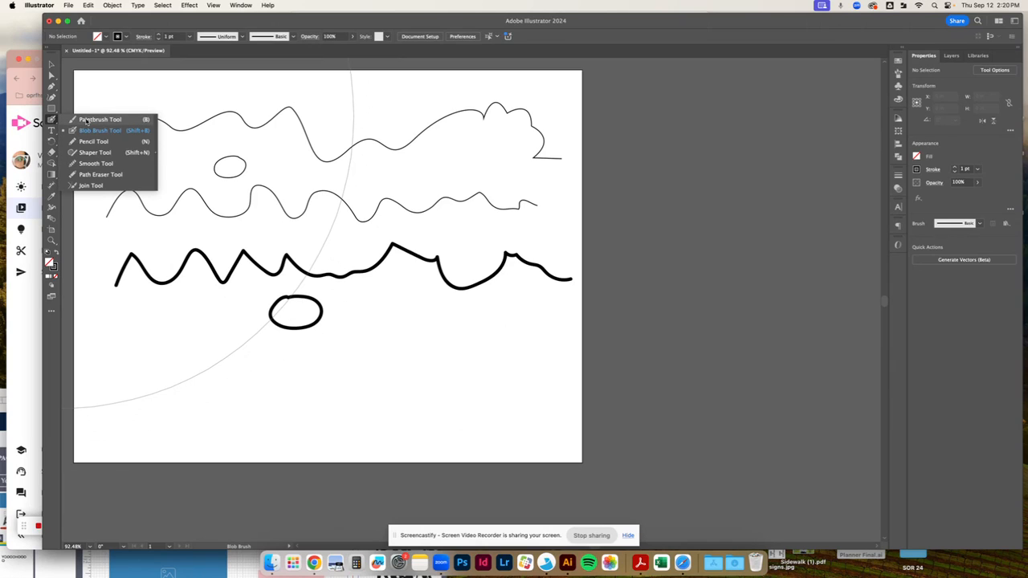
pyautogui.click(87, 120)
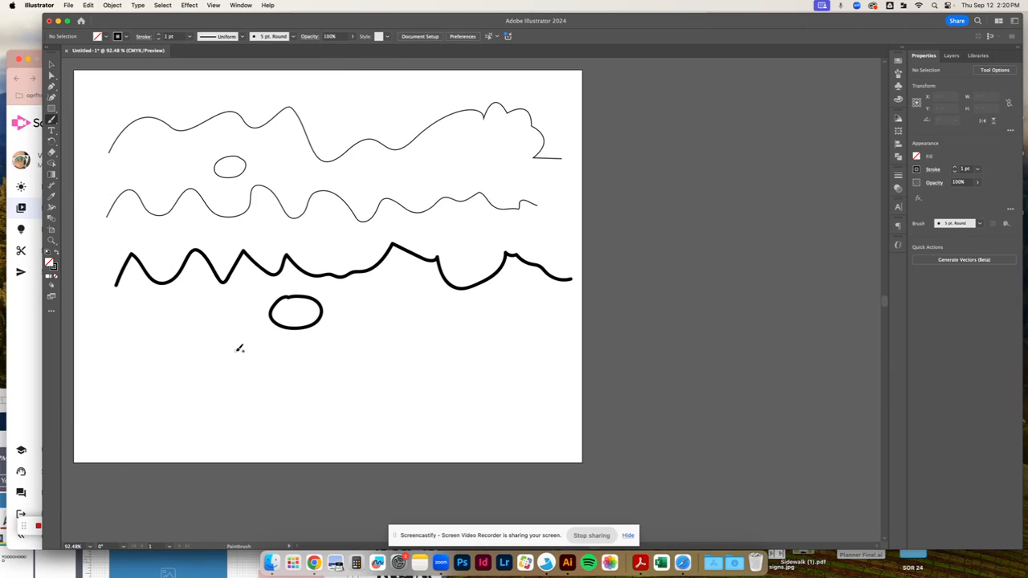
pyautogui.scroll(1, 239, 348)
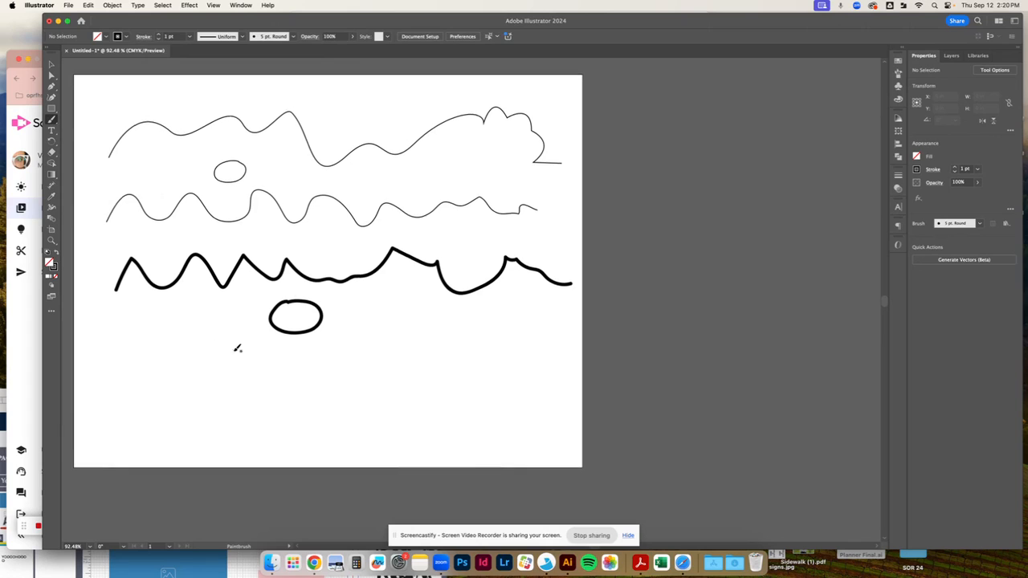
# - Draw a closed curvy shape about 2.57 in by 2.85 in below the thick wavy line with the Pen tool
pyautogui.click(51, 86)
pyautogui.scroll(-1, 188, 374)
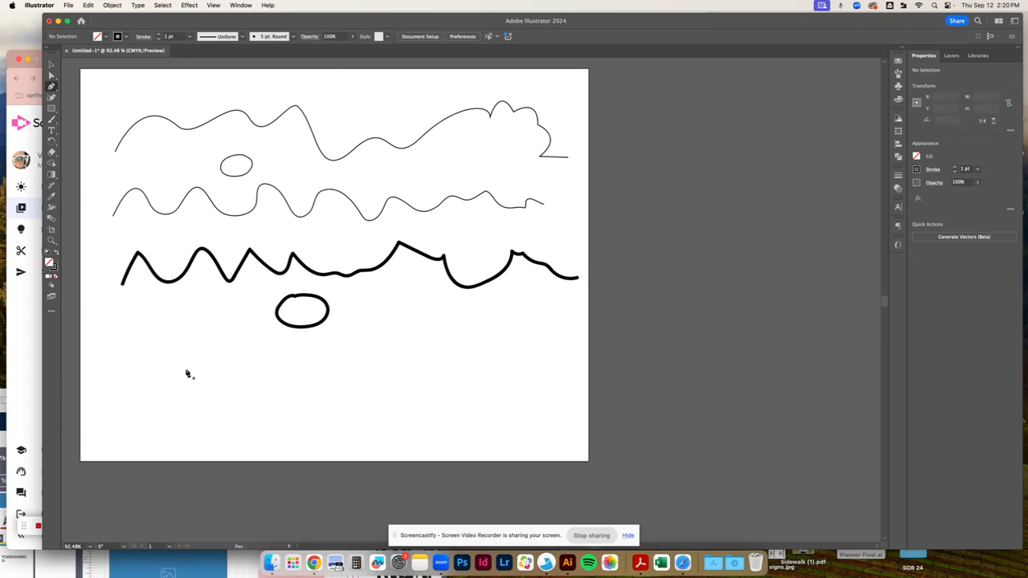
pyautogui.moveTo(193, 330); pyautogui.dragTo(175, 329)
pyautogui.moveTo(143, 361)
pyautogui.mouseDown()
pyautogui.moveTo(142, 400)
pyautogui.moveTo(202, 432)
pyautogui.mouseUp()
pyautogui.moveTo(223, 439); pyautogui.dragTo(248, 338)
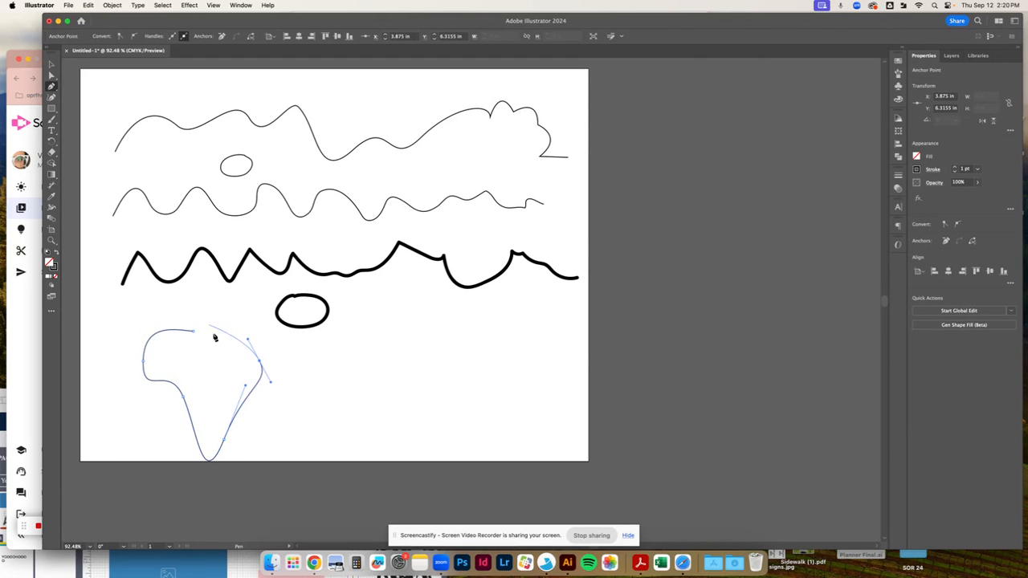
pyautogui.moveTo(222, 385); pyautogui.dragTo(217, 389)
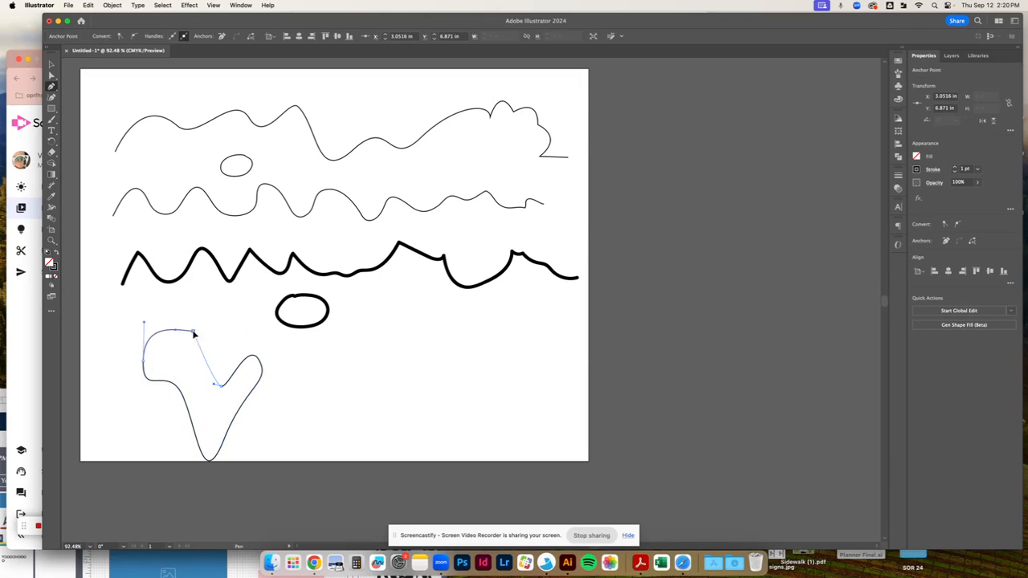
pyautogui.moveTo(196, 332); pyautogui.dragTo(144, 324)
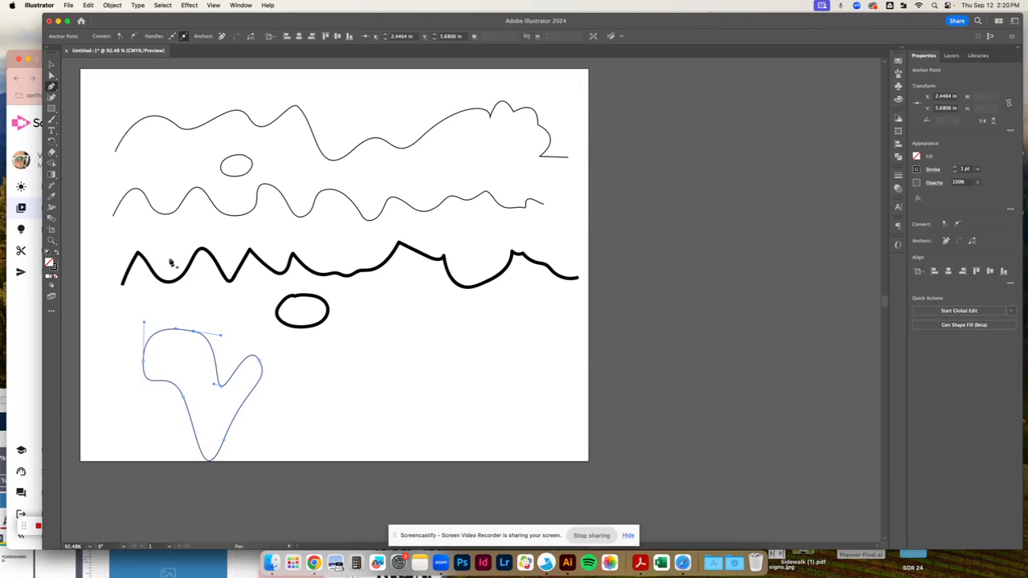
# - Move the pen shape slightly up and left and swap its fill and stroke to make it solid black
pyautogui.click(51, 64)
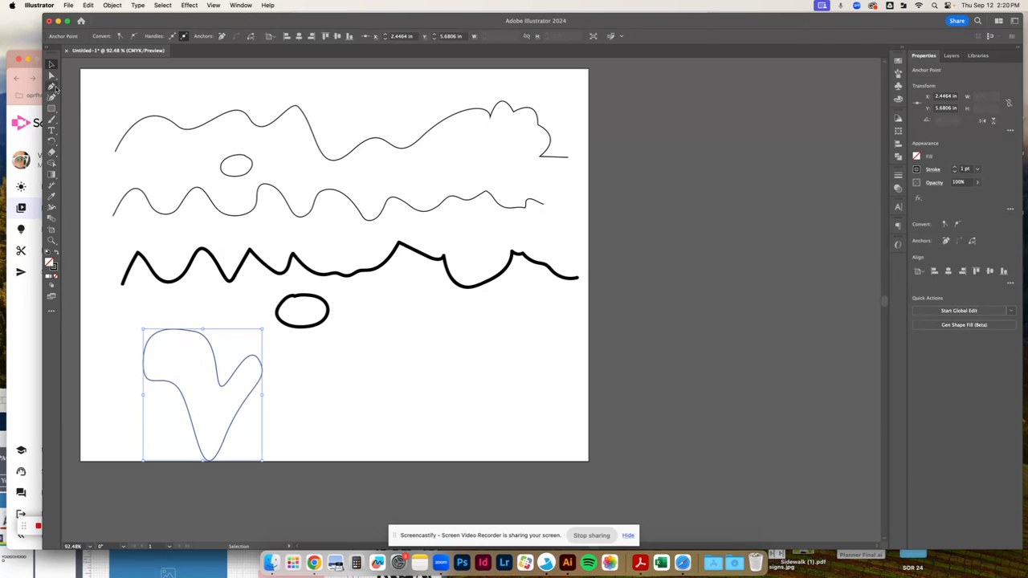
pyautogui.moveTo(194, 338); pyautogui.dragTo(175, 317)
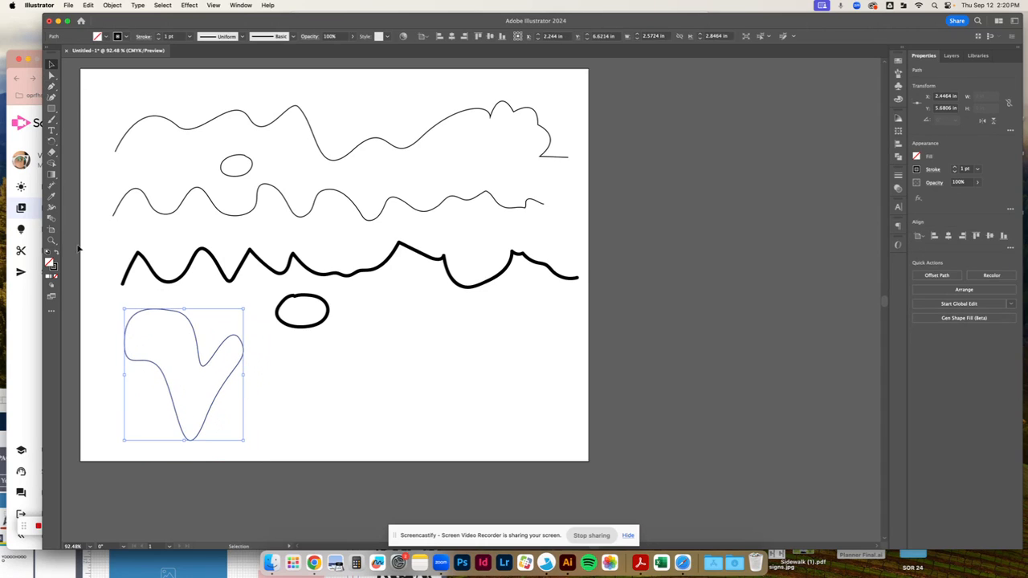
pyautogui.click(57, 254)
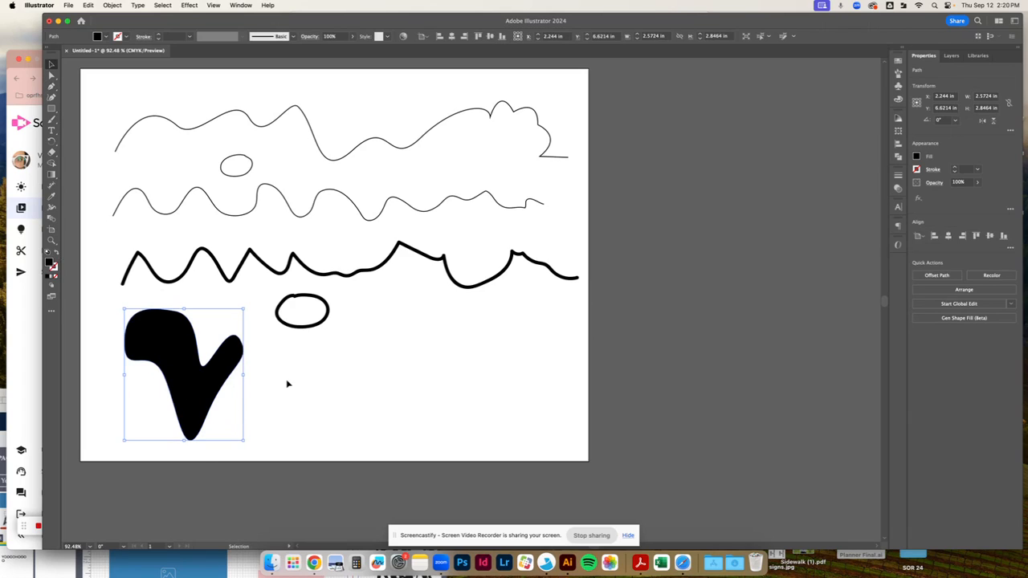
# - Examine the anchor points along the black pen shape's outline with the Direct Selection tool
pyautogui.click(51, 74)
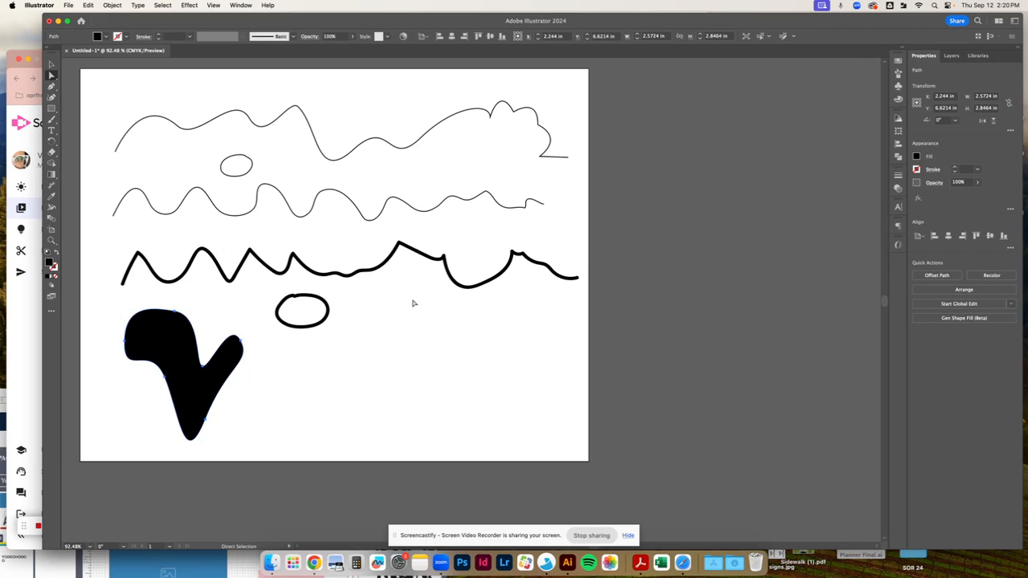
pyautogui.hscroll(1, 293, 291)
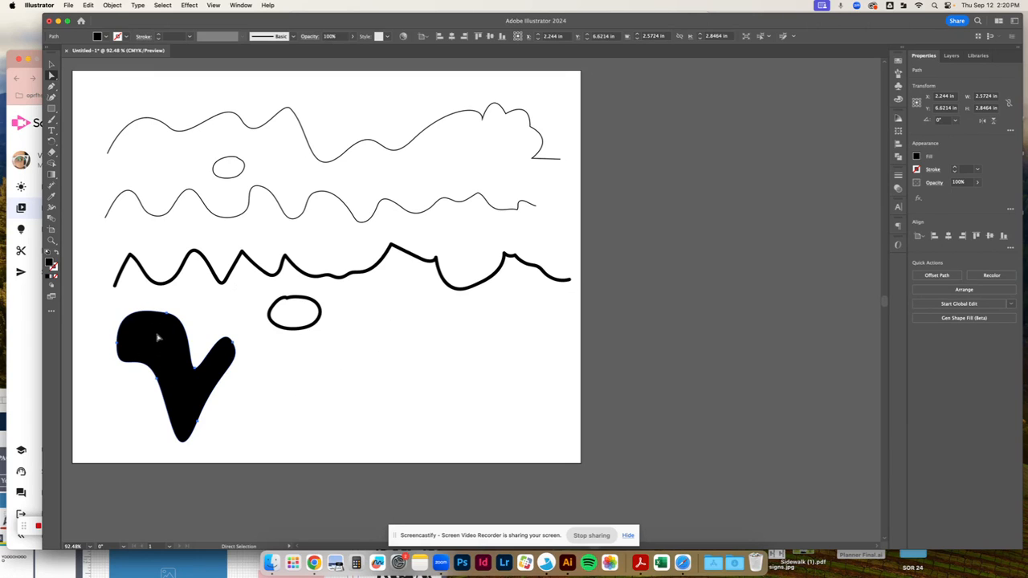
pyautogui.hscroll(1, 203, 348)
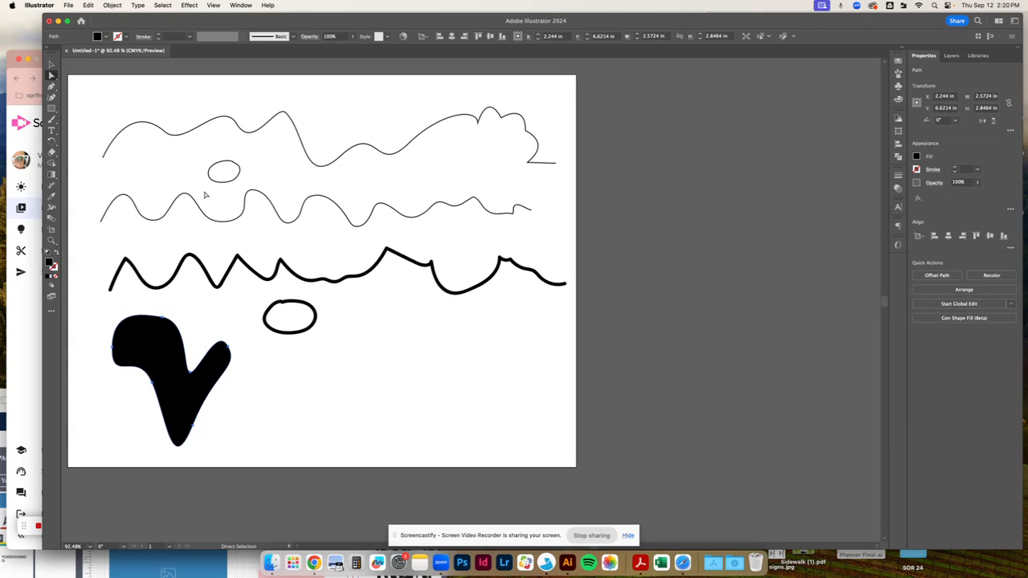
pyautogui.hscroll(1, 218, 209)
pyautogui.hscroll(-3, 328, 278)
pyautogui.scroll(-3, 328, 278)
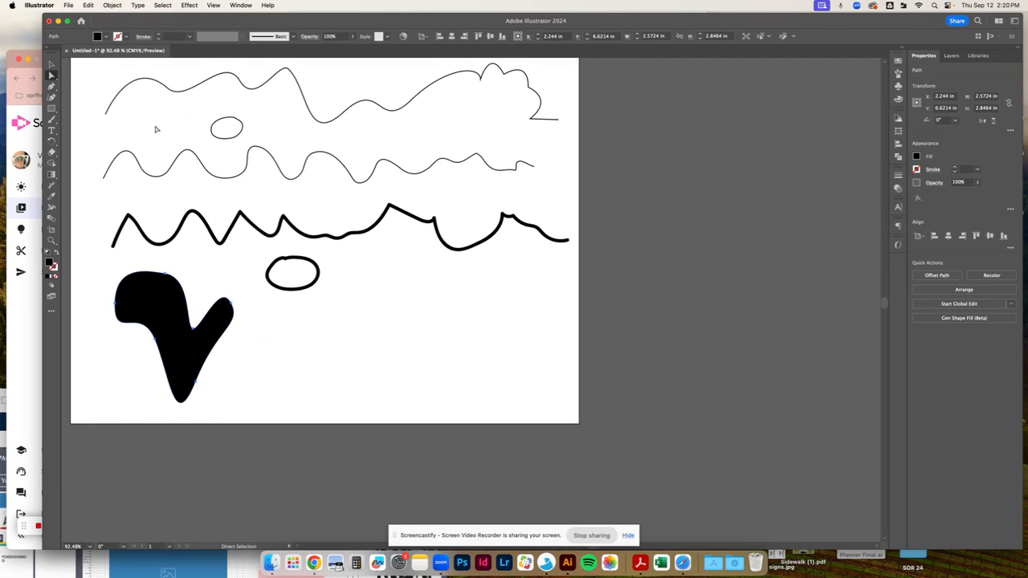
# - Set the Blob Brush tool's default brush size to 85 pt
pyautogui.moveTo(52, 119); pyautogui.dragTo(90, 130)
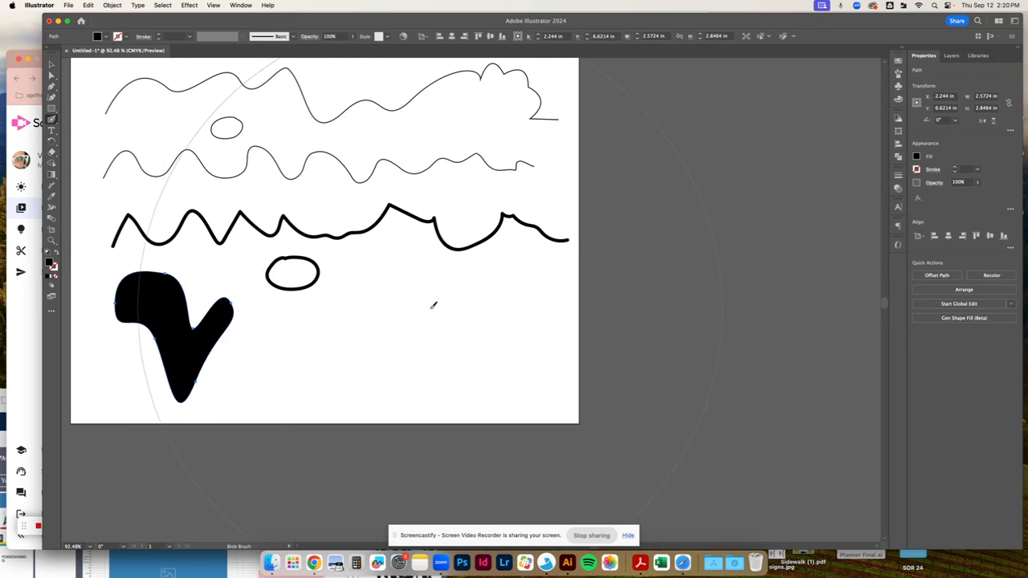
pyautogui.doubleClick(52, 119)
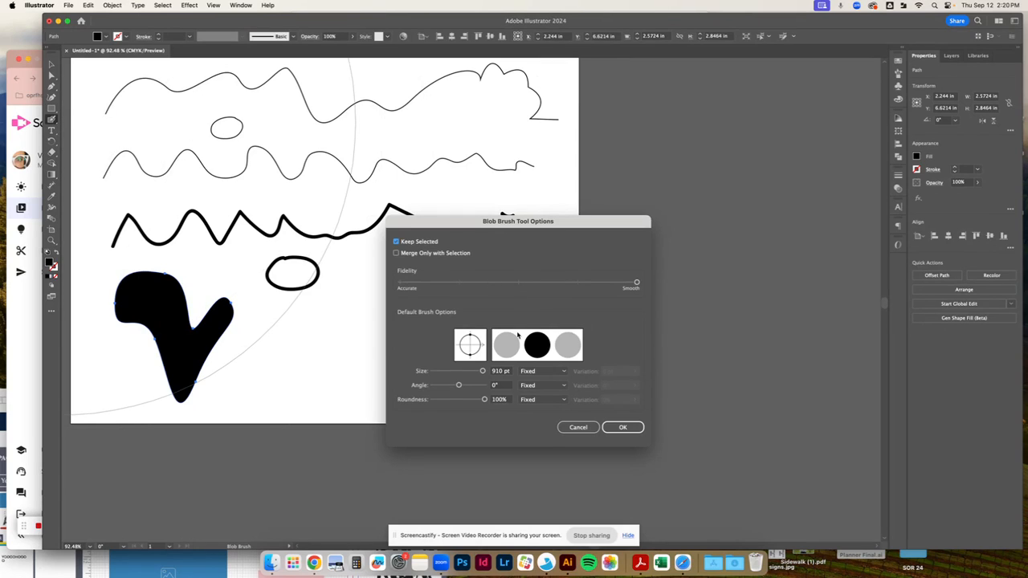
pyautogui.click(456, 372)
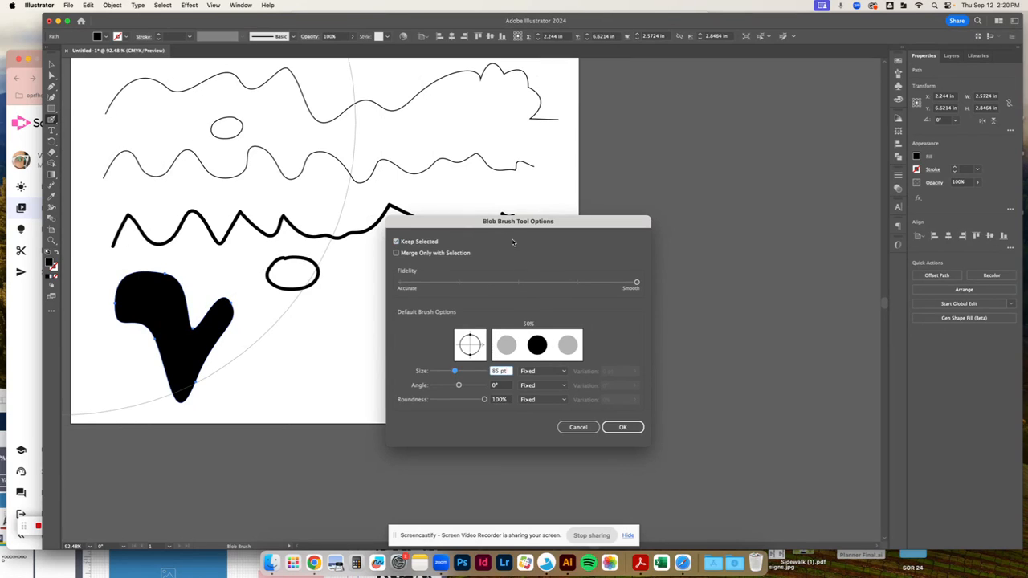
pyautogui.click(623, 428)
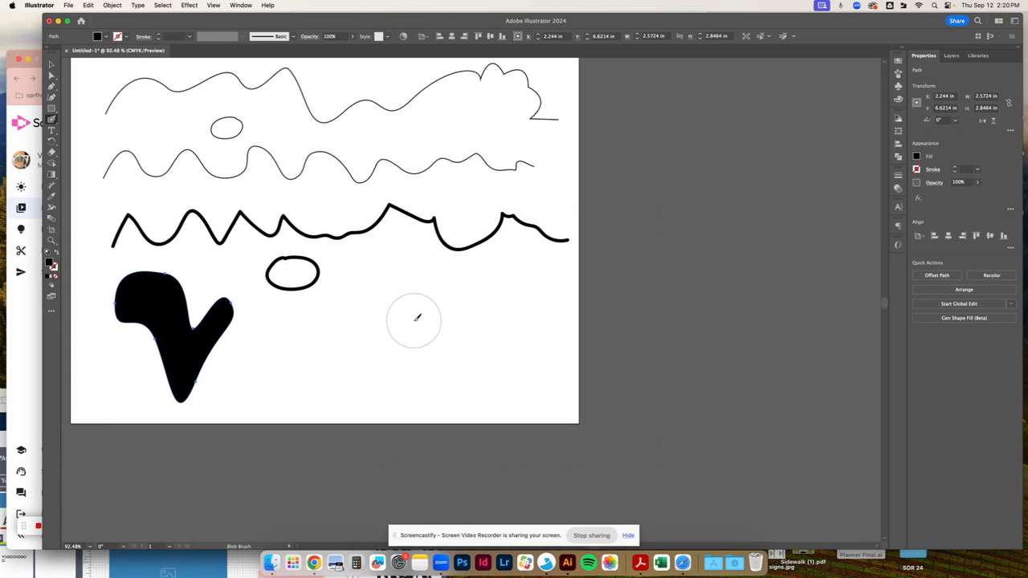
# - Paint a solid blob about 4.81 in by 3.22 in beside the pen shape and swap its fill and stroke
pyautogui.moveTo(417, 318)
pyautogui.mouseDown()
pyautogui.moveTo(385, 330)
pyautogui.moveTo(383, 344)
pyautogui.moveTo(351, 345)
pyautogui.moveTo(379, 372)
pyautogui.moveTo(413, 344)
pyautogui.moveTo(425, 371)
pyautogui.moveTo(494, 388)
pyautogui.moveTo(514, 336)
pyautogui.moveTo(468, 349)
pyautogui.moveTo(434, 336)
pyautogui.moveTo(436, 310)
pyautogui.moveTo(404, 324)
pyautogui.moveTo(409, 309)
pyautogui.moveTo(382, 325)
pyautogui.moveTo(383, 308)
pyautogui.moveTo(407, 294)
pyautogui.moveTo(431, 295)
pyautogui.moveTo(486, 328)
pyautogui.moveTo(498, 317)
pyautogui.moveTo(439, 294)
pyautogui.moveTo(402, 296)
pyautogui.moveTo(468, 318)
pyautogui.mouseUp()
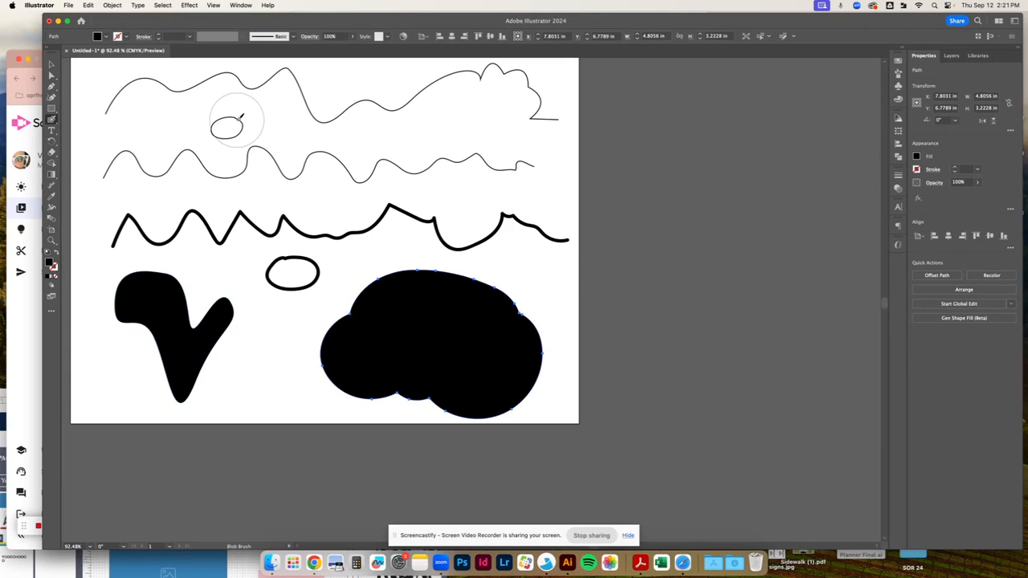
pyautogui.click(51, 66)
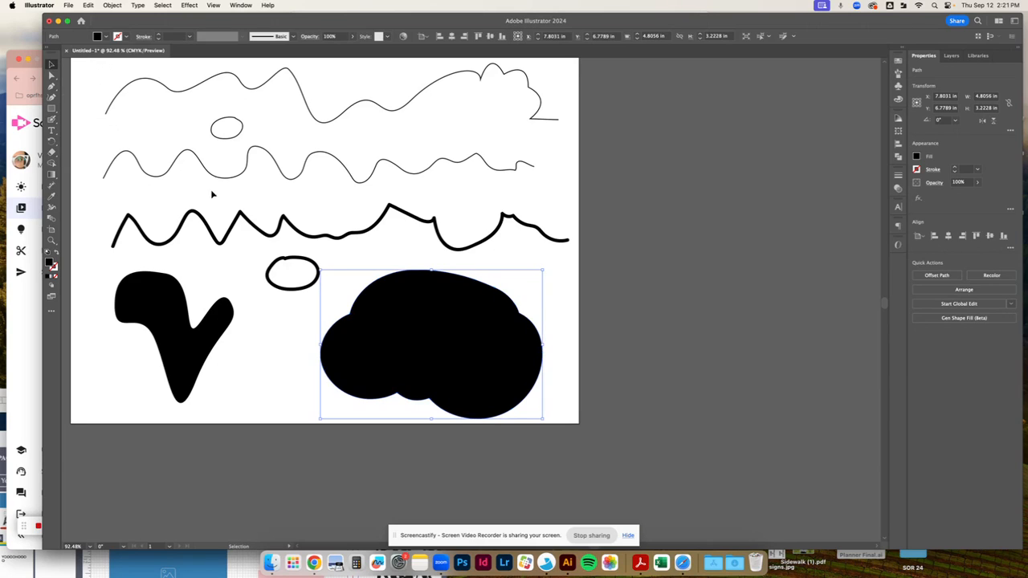
pyautogui.click(57, 254)
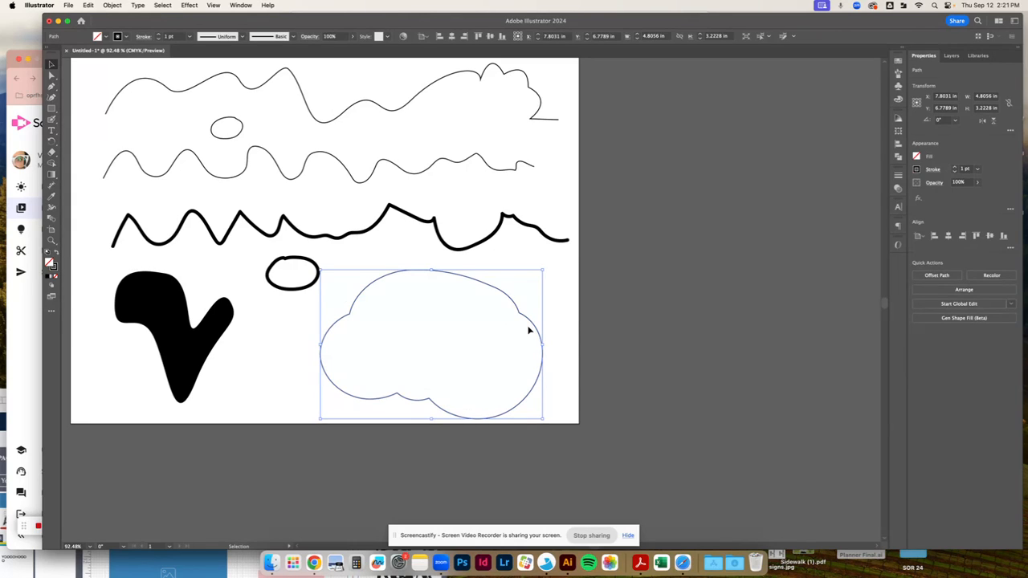
# - Swap the large blob's fill and stroke to make it solid black, and activate the Blob Brush tool
pyautogui.click(55, 254)
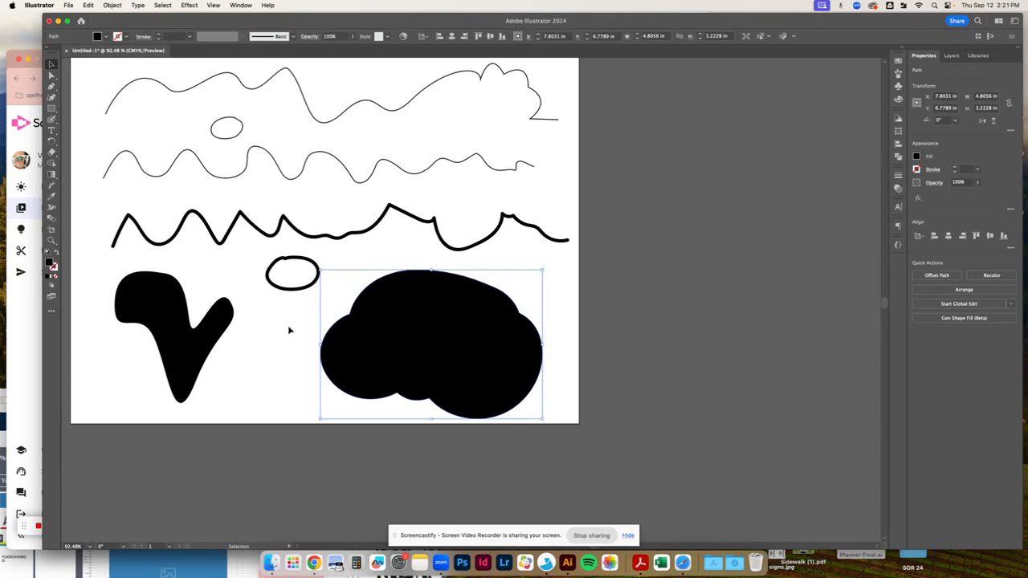
pyautogui.click(51, 119)
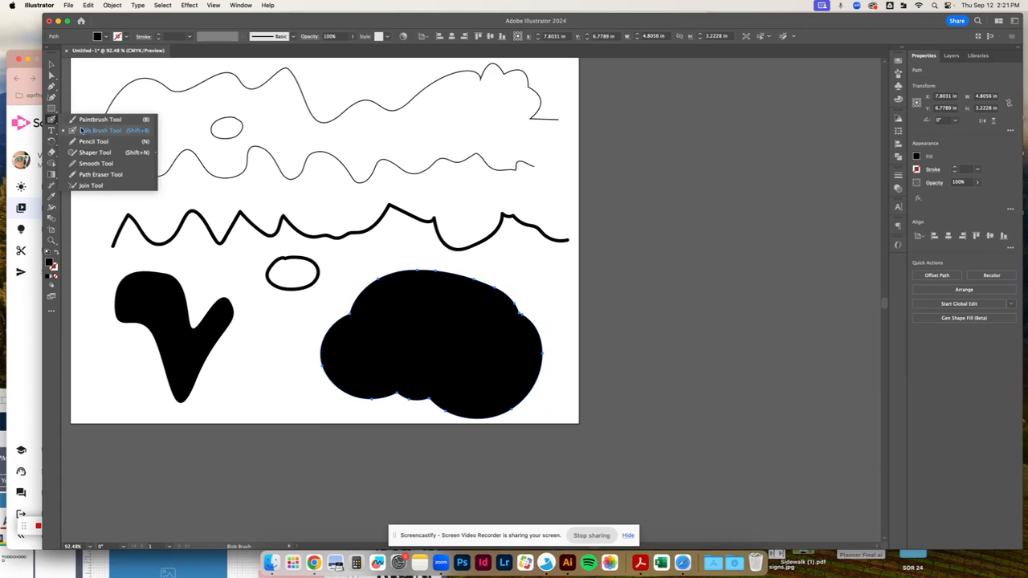
pyautogui.click(93, 133)
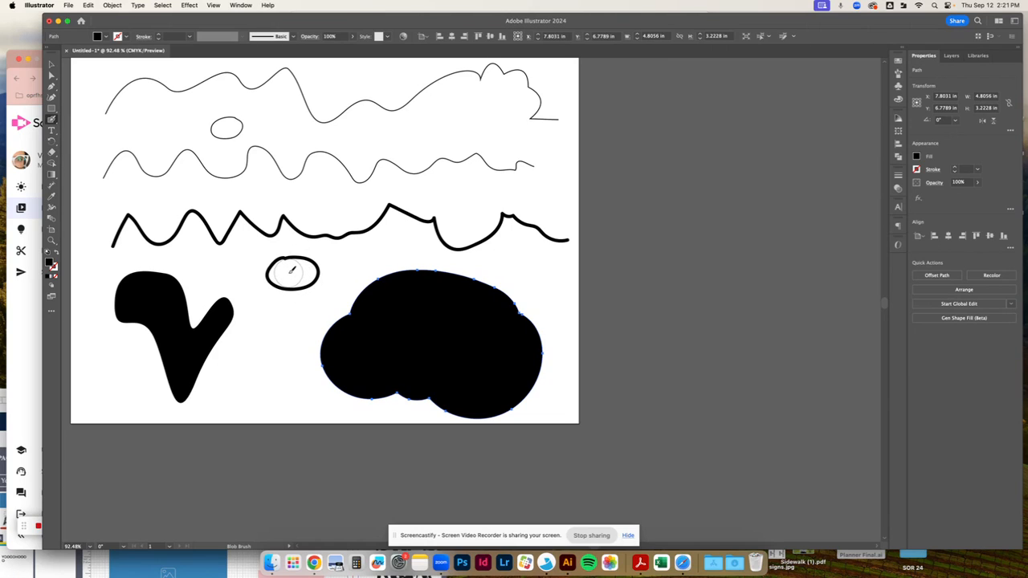
# - Add a new layer, place it beneath Layer 1, and make it the active layer
pyautogui.click(950, 55)
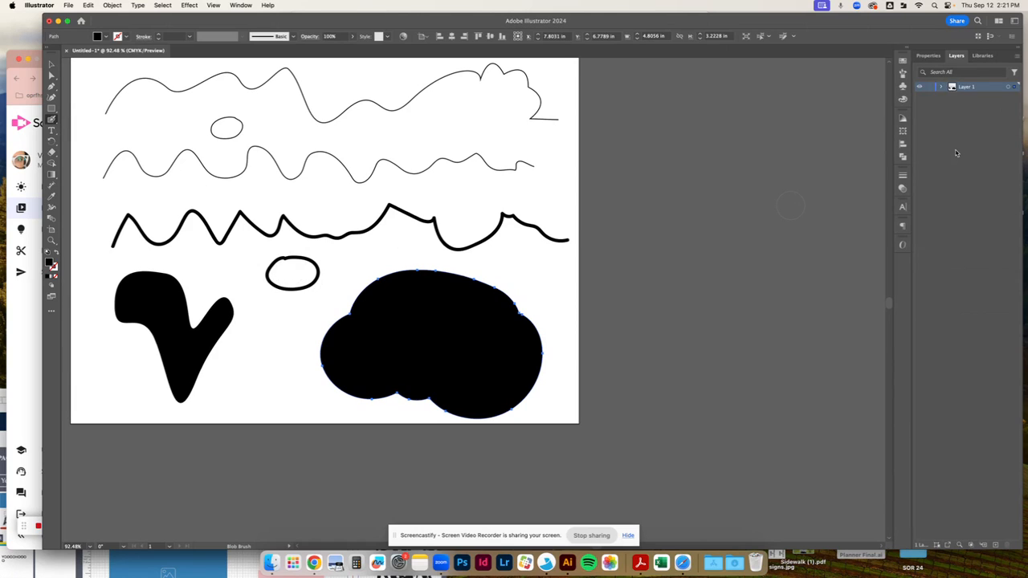
pyautogui.click(940, 87)
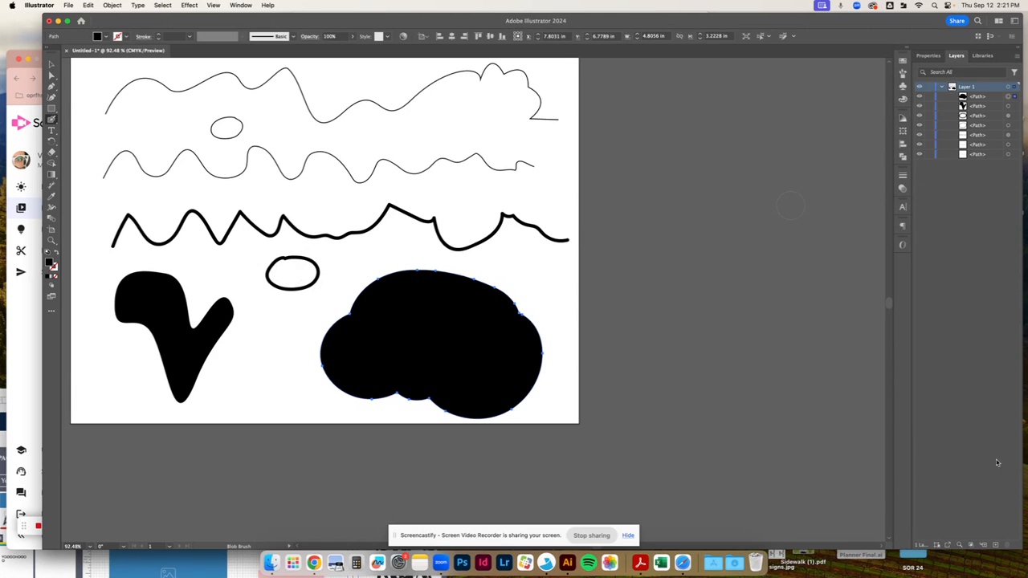
pyautogui.click(995, 544)
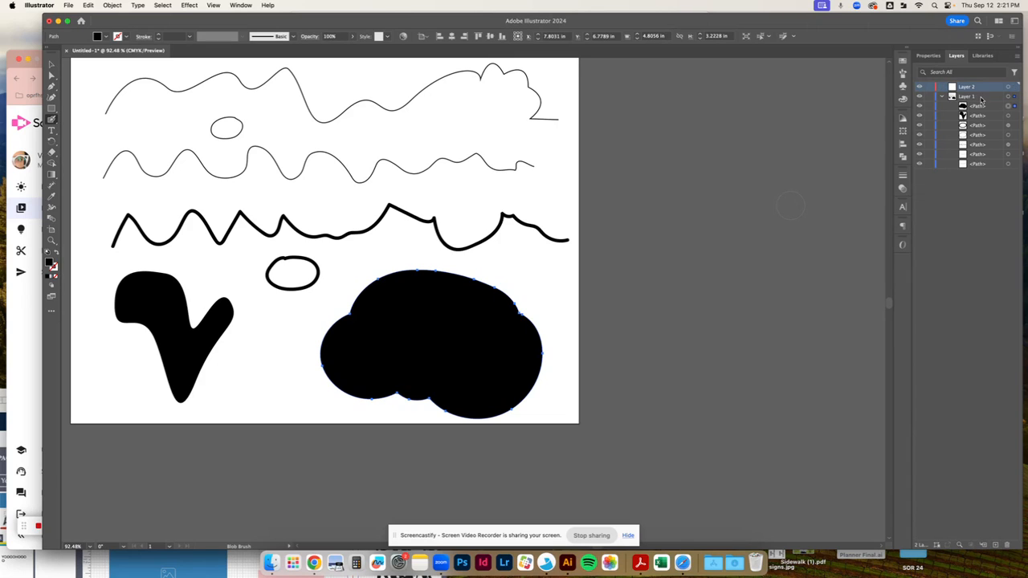
pyautogui.click(942, 97)
pyautogui.moveTo(974, 98); pyautogui.dragTo(978, 90)
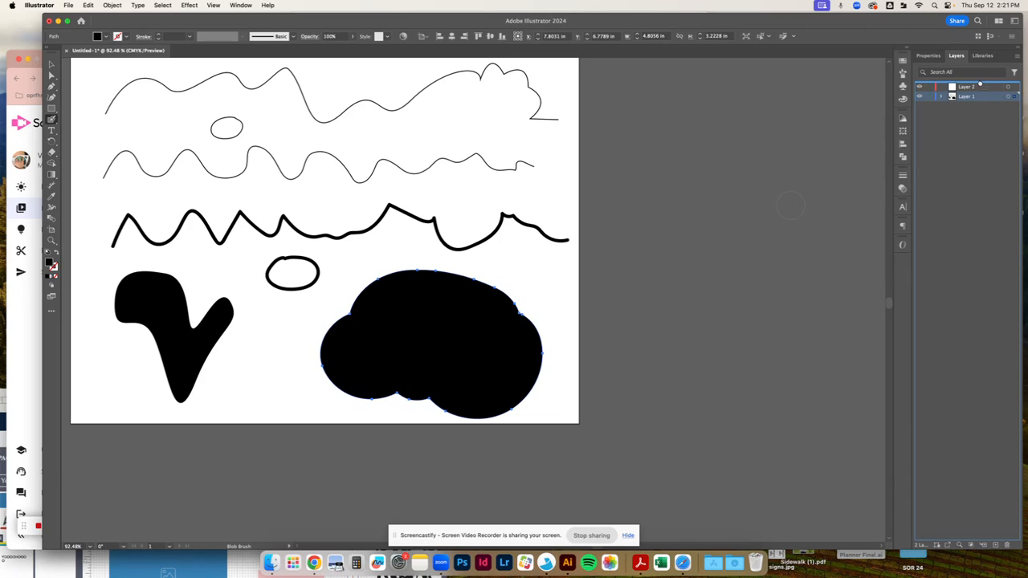
pyautogui.click(974, 97)
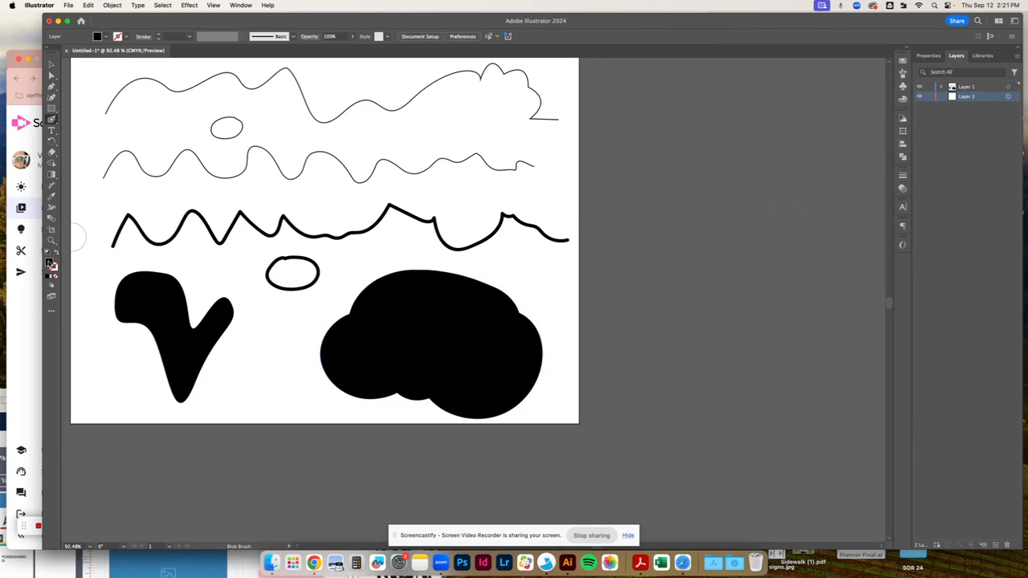
# - Set the fill color to pink EF205B and paint a blob about 1.07 in by 0.68 in inside the thick black oval
pyautogui.doubleClick(49, 262)
pyautogui.click(672, 69)
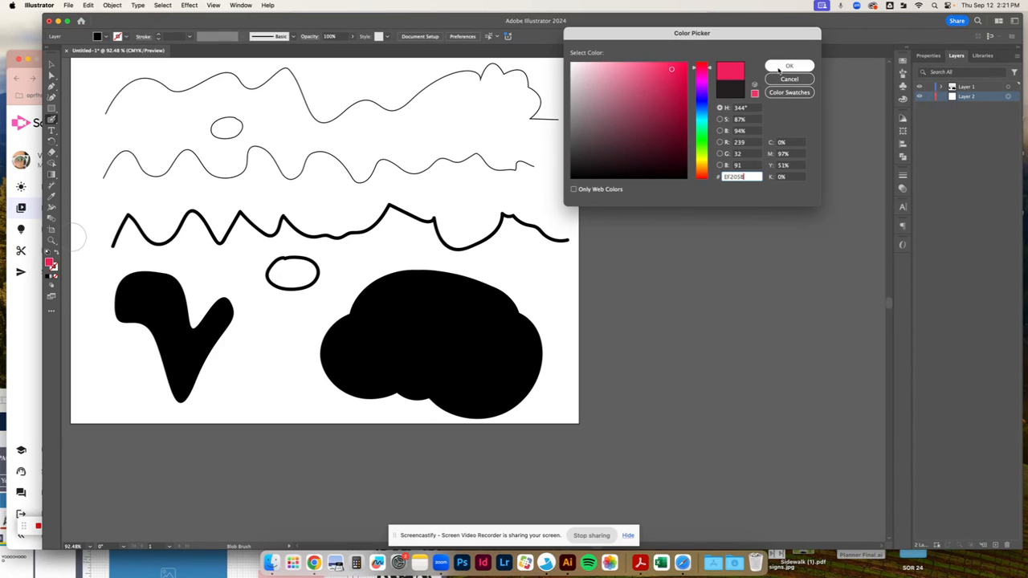
pyautogui.click(789, 66)
pyautogui.moveTo(283, 273); pyautogui.dragTo(304, 270)
pyautogui.moveTo(306, 272); pyautogui.dragTo(289, 274)
# - Move the pink blob to Layer 2 so it sits behind the thick black oval outline
pyautogui.press('v')
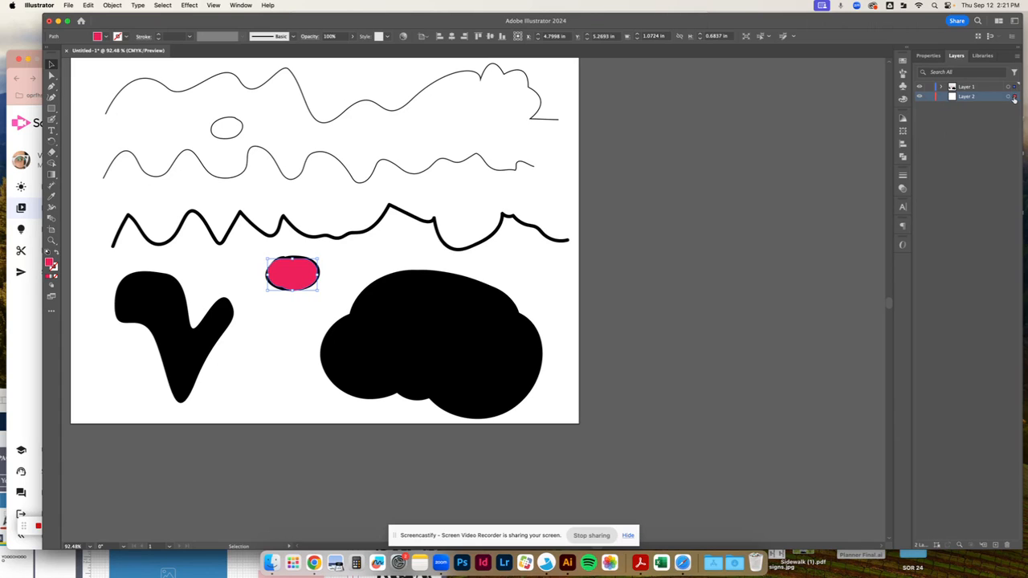
pyautogui.moveTo(1014, 98); pyautogui.dragTo(1014, 96)
pyautogui.moveTo(294, 287)
pyautogui.mouseDown()
pyautogui.moveTo(298, 329)
pyautogui.moveTo(294, 293)
pyautogui.mouseUp()
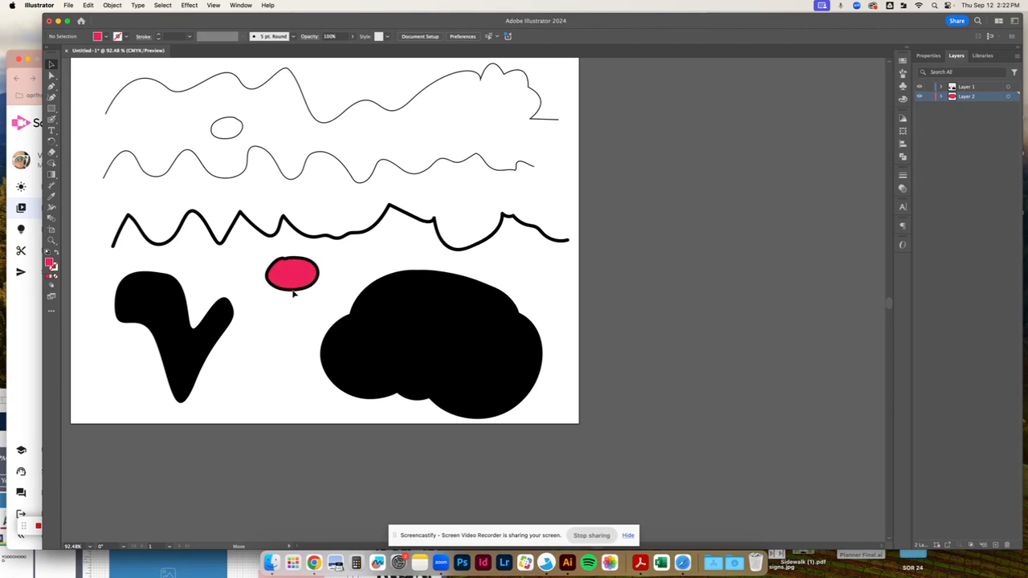
pyautogui.click(294, 294)
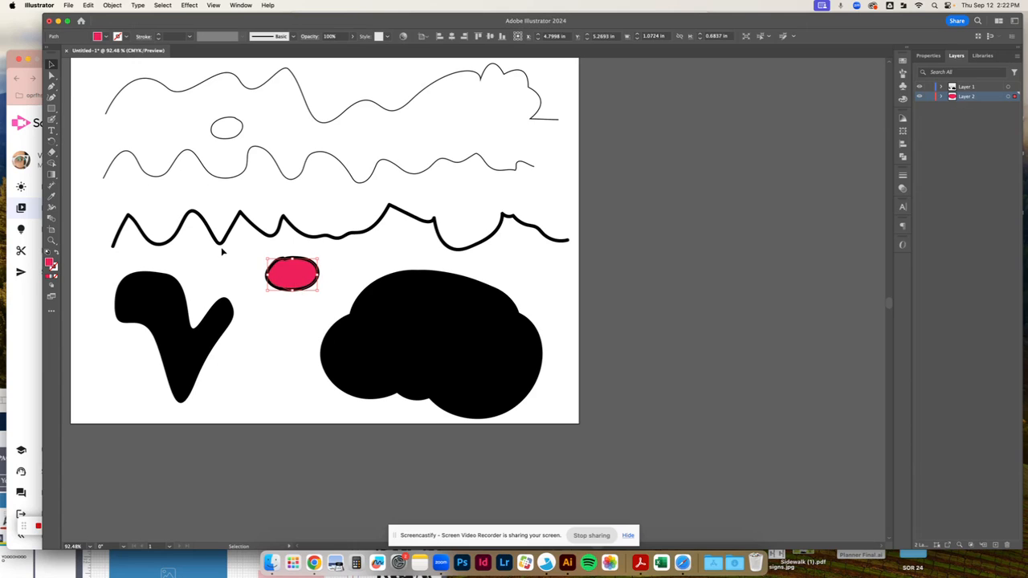
# - Shift the thick black oval outline slightly up and right so it is offset from the pink fill, and deselect it
pyautogui.click(313, 294)
pyautogui.moveTo(308, 293)
pyautogui.mouseDown()
pyautogui.moveTo(311, 343)
pyautogui.moveTo(307, 298)
pyautogui.moveTo(316, 291)
pyautogui.moveTo(290, 286)
pyautogui.moveTo(311, 286)
pyautogui.mouseUp()
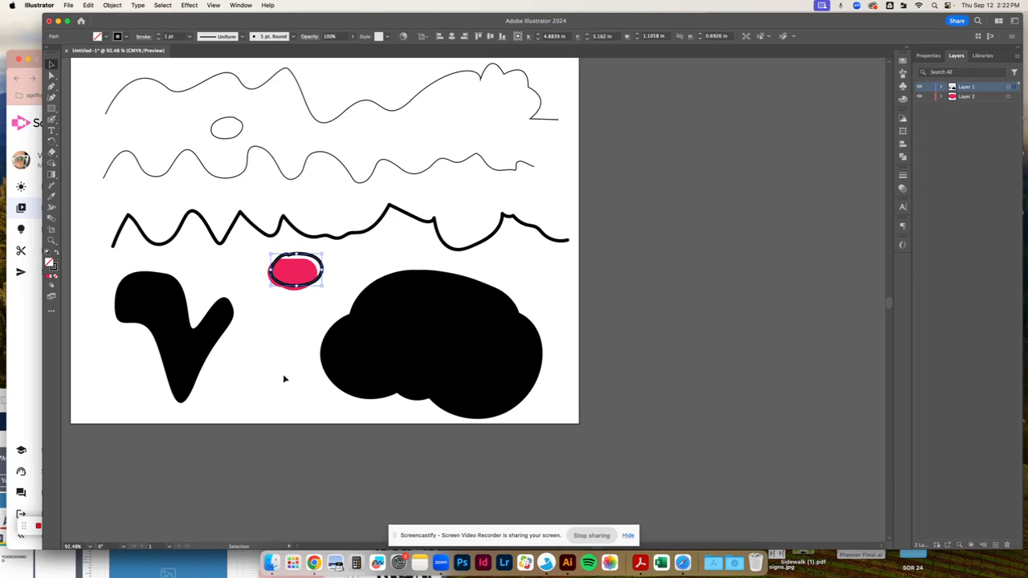
pyautogui.click(281, 338)
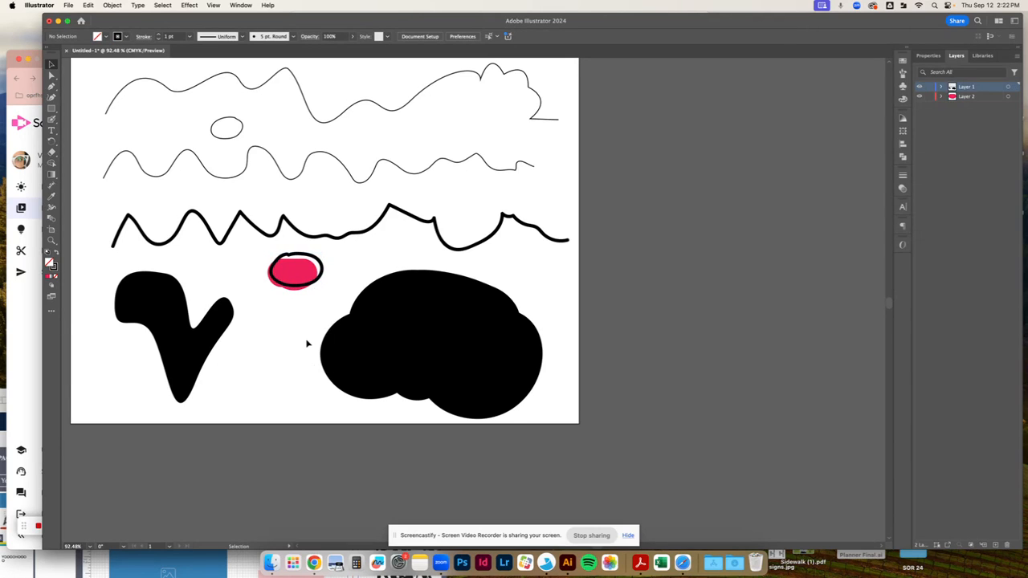
pyautogui.hscroll(1, 175, 118)
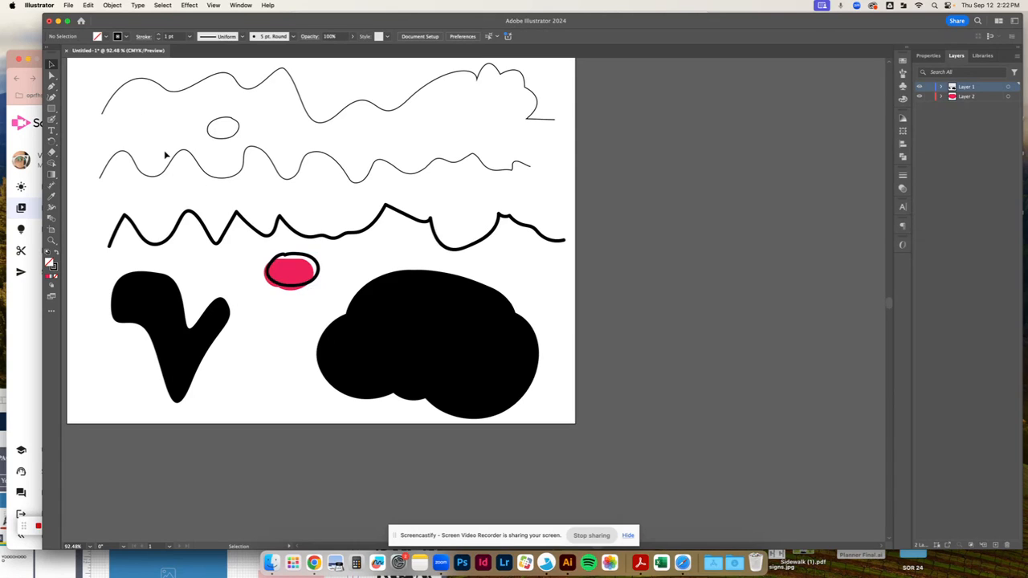